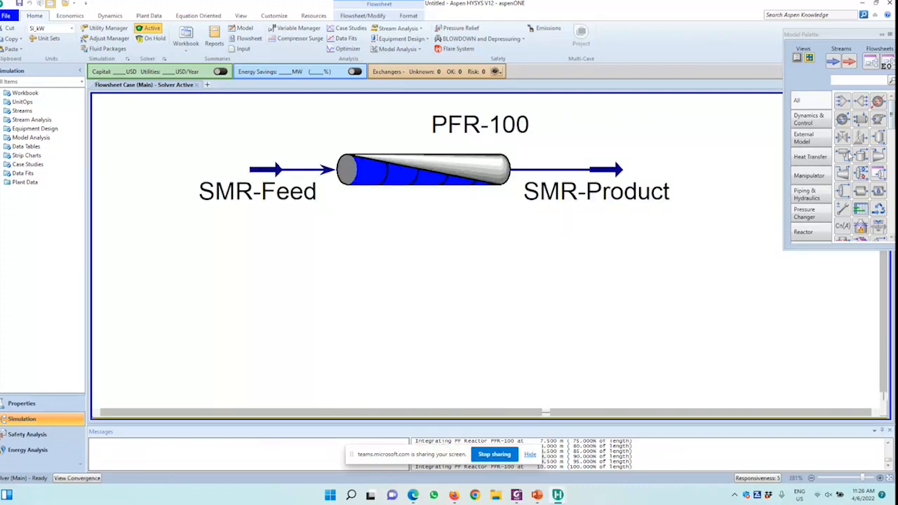
# - Add a Gibbs reactor to the flowsheet below the plug flow reactor PFR-100
pyautogui.moveTo(517, 494)
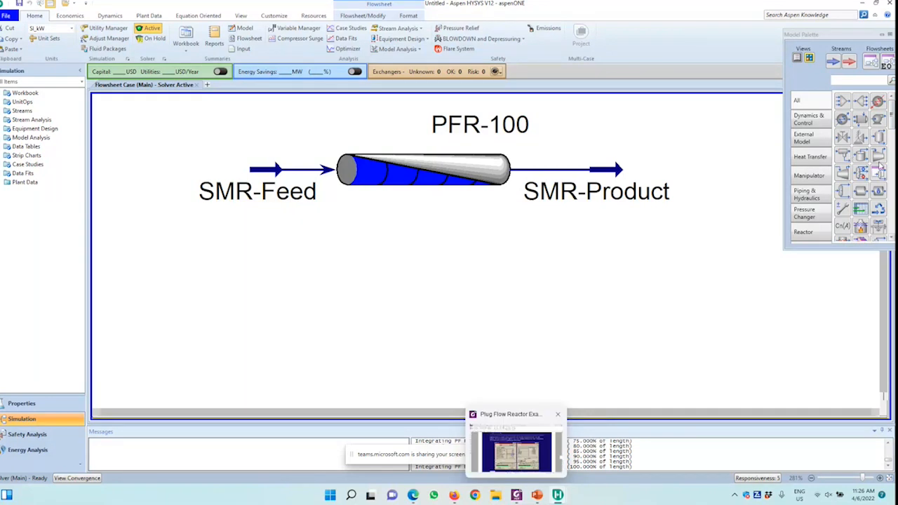
pyautogui.click(805, 233)
pyautogui.moveTo(856, 103); pyautogui.dragTo(403, 335)
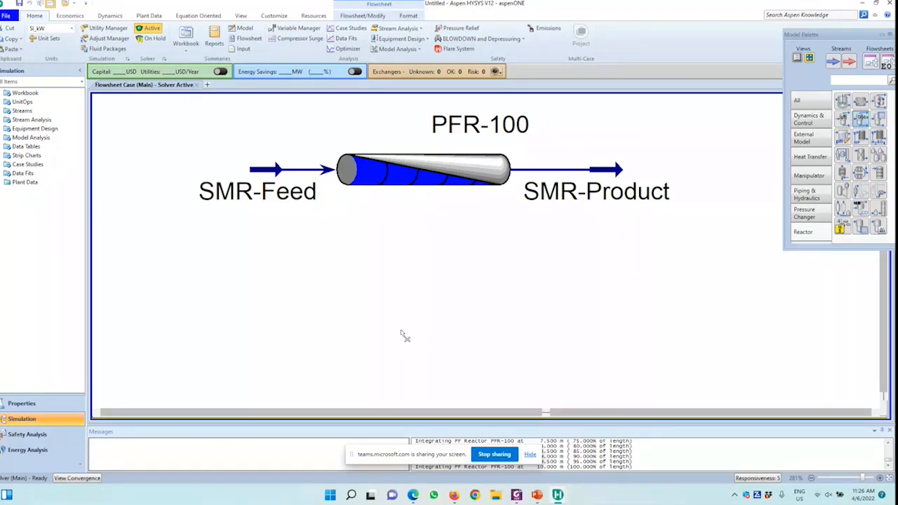
pyautogui.scroll(-3, 414, 329)
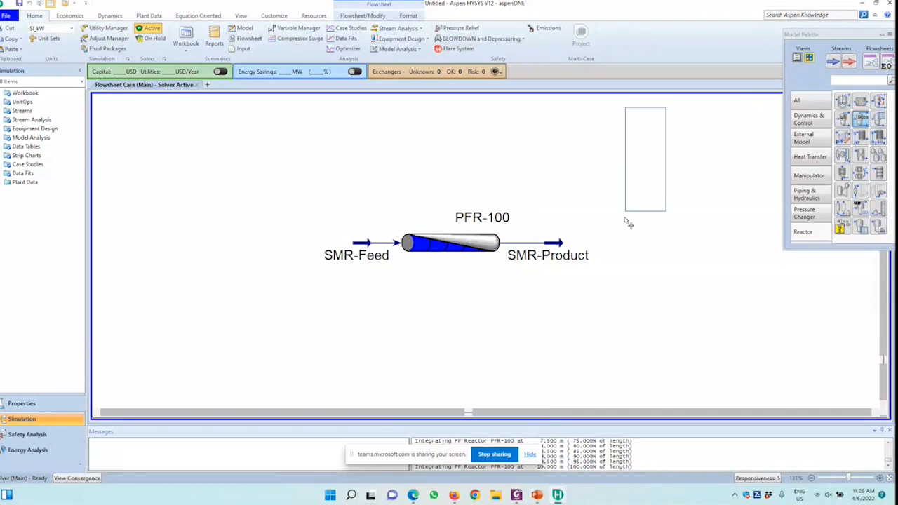
pyautogui.scroll(-3, 629, 221)
pyautogui.click(523, 316)
pyautogui.scroll(3, 558, 277)
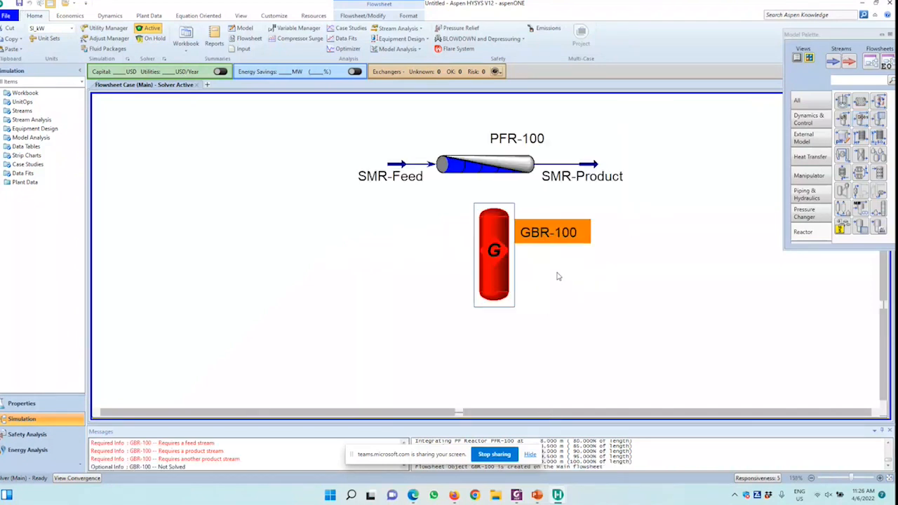
pyautogui.scroll(1, 558, 276)
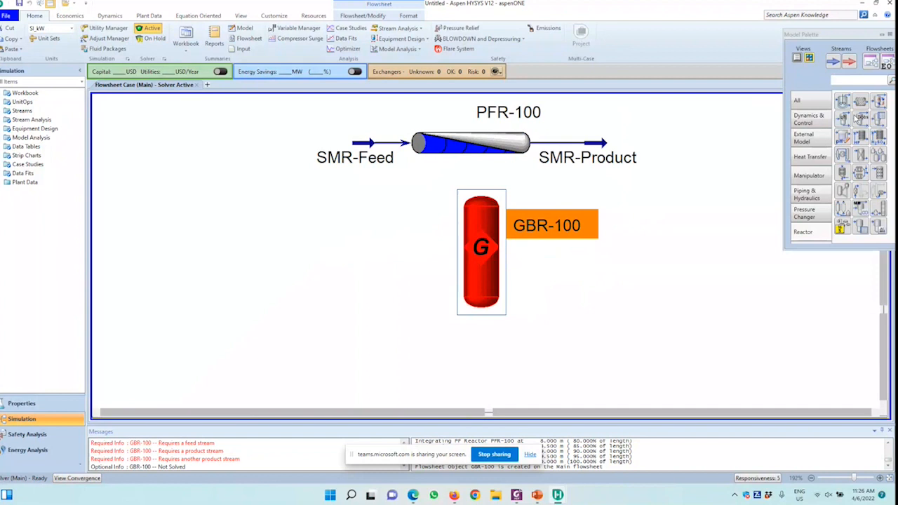
# - Place two material streams, one on the inlet side and one on the outlet side of the Gibbs reactor
pyautogui.moveTo(841, 35); pyautogui.dragTo(770, 54)
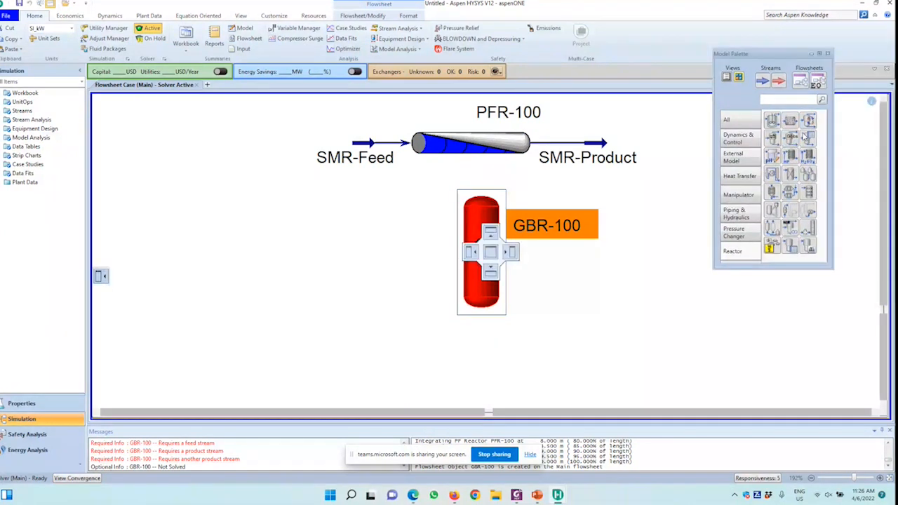
pyautogui.moveTo(804, 136); pyautogui.dragTo(719, 179)
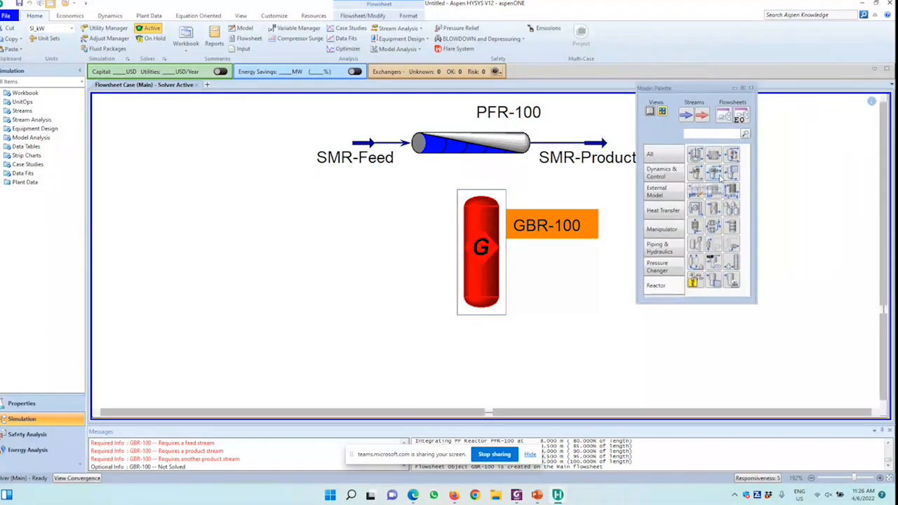
pyautogui.moveTo(671, 87); pyautogui.dragTo(757, 90)
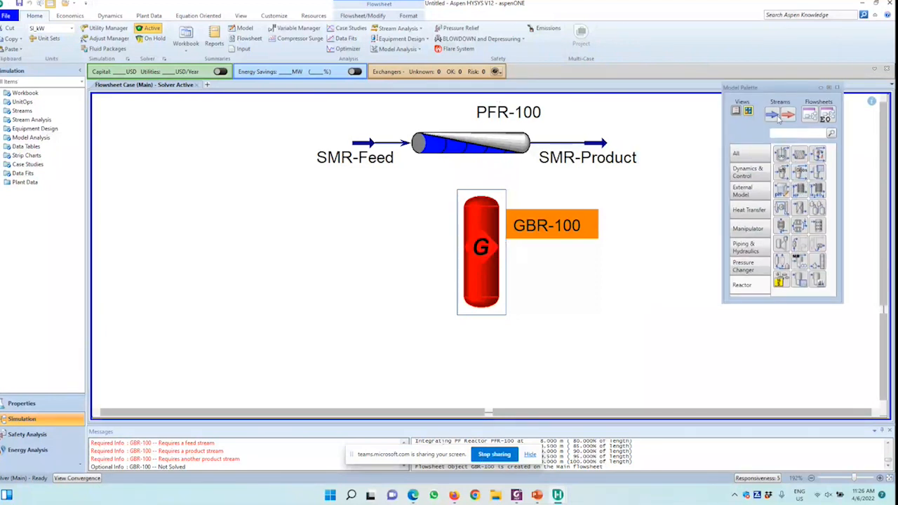
pyautogui.moveTo(777, 119); pyautogui.dragTo(354, 271)
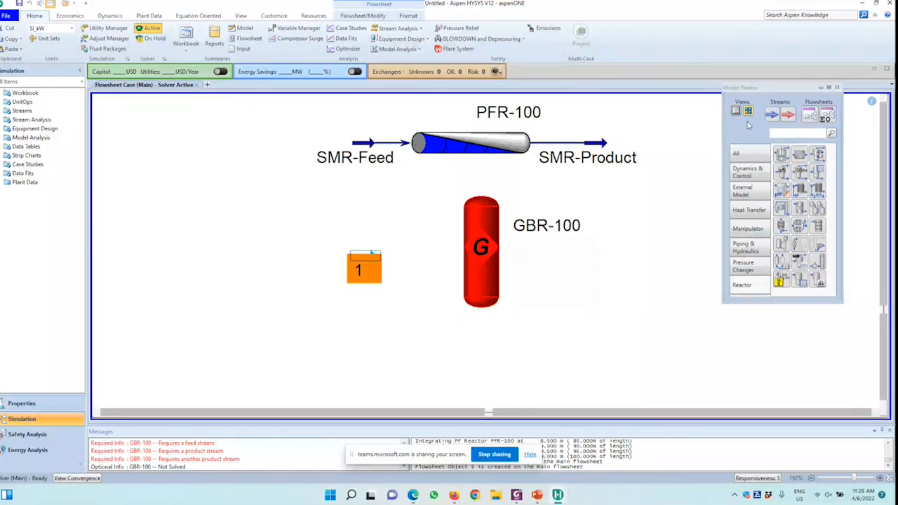
pyautogui.moveTo(772, 114); pyautogui.dragTo(612, 217)
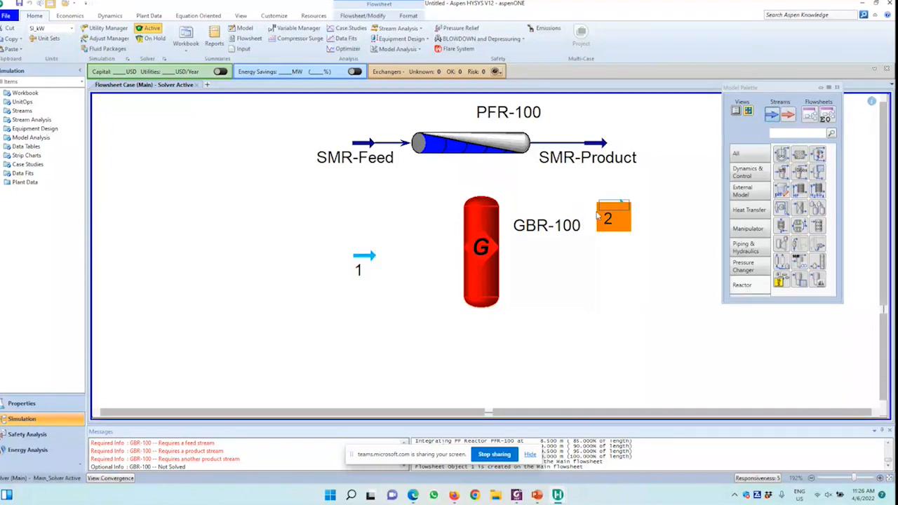
pyautogui.click(499, 250)
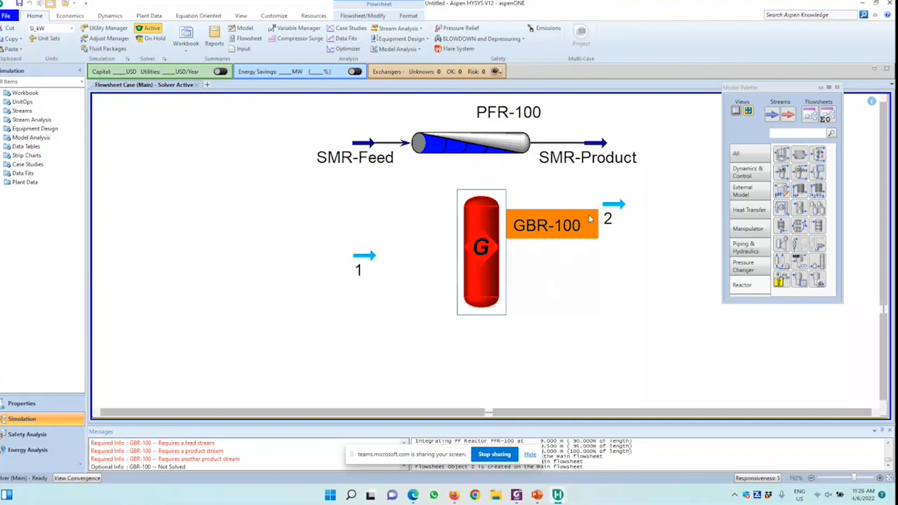
# - Rename the material stream on the Gibbs reactor's inlet side as Gibbs-Feed
pyautogui.click(363, 281)
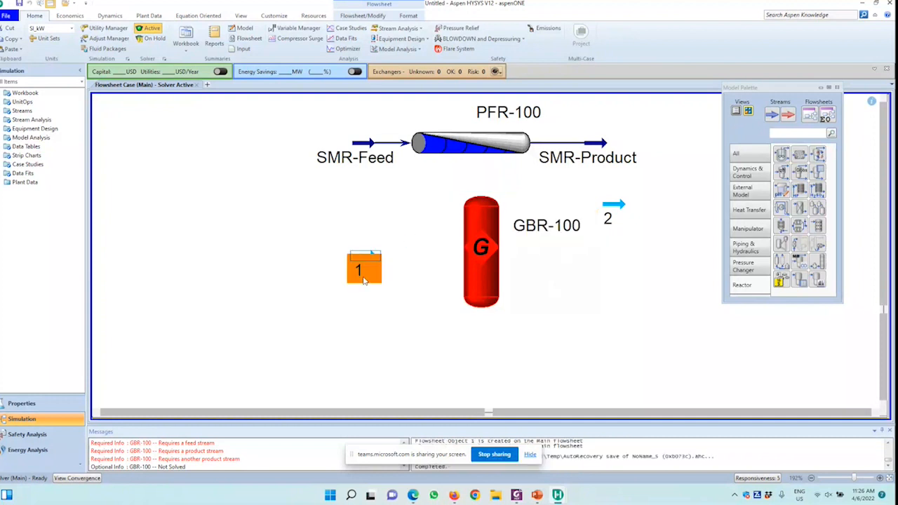
pyautogui.doubleClick(363, 281)
pyautogui.click(435, 199)
pyautogui.write('Gibbs-Feed')
pyautogui.press('Return')
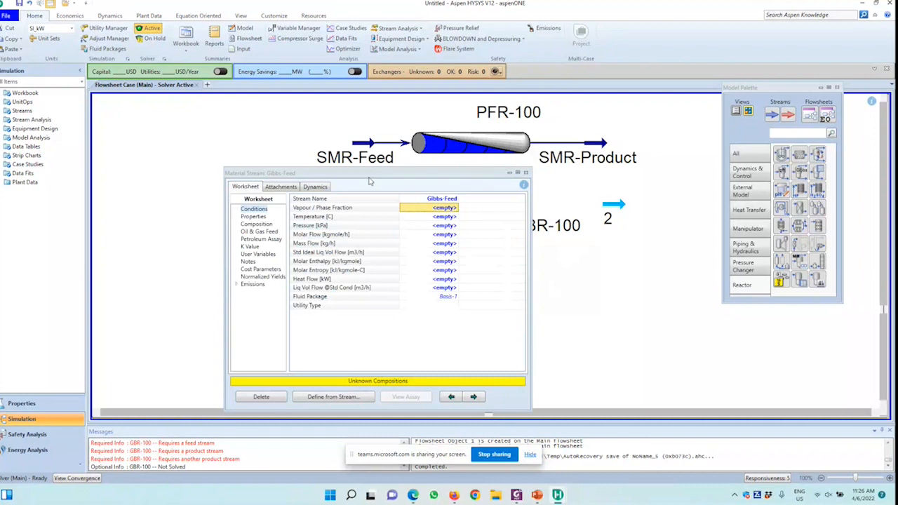
# - Define the Gibbs-Feed stream by copying the conditions and composition of SMR-Feed, and close its window
pyautogui.moveTo(369, 178); pyautogui.dragTo(668, 167)
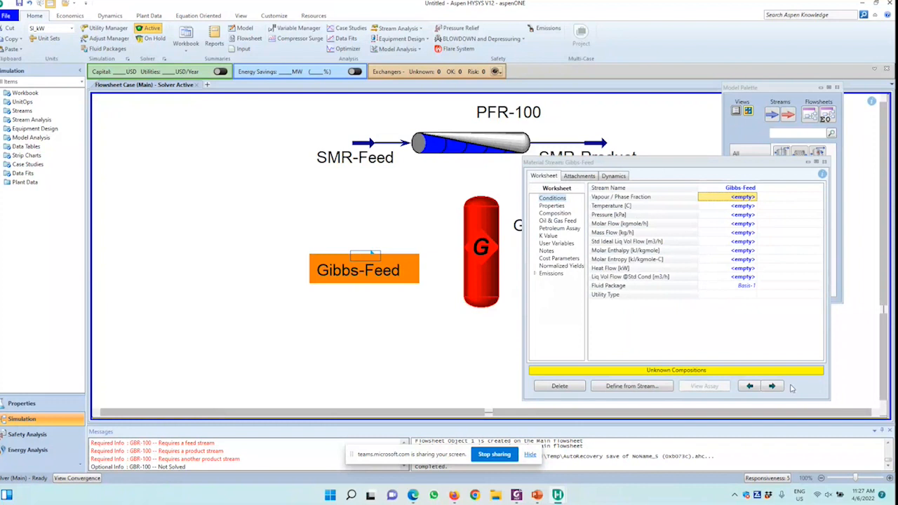
pyautogui.click(628, 385)
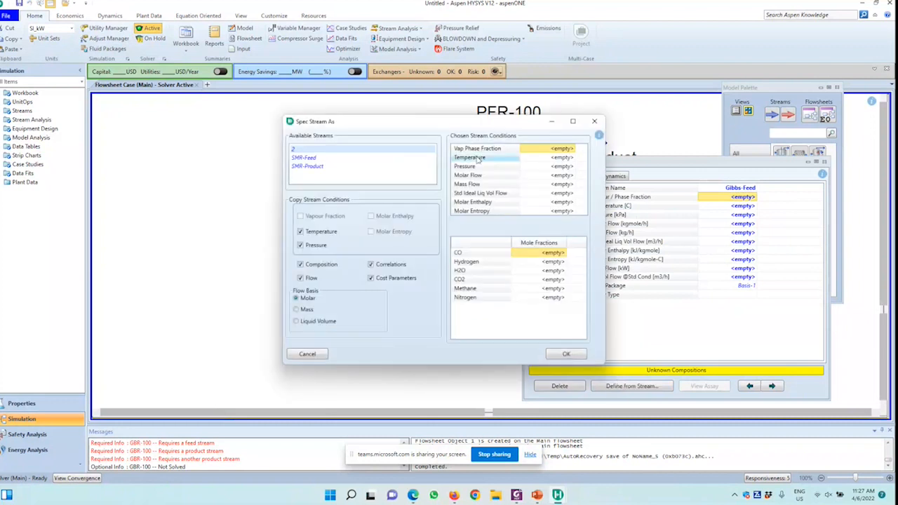
pyautogui.click(316, 158)
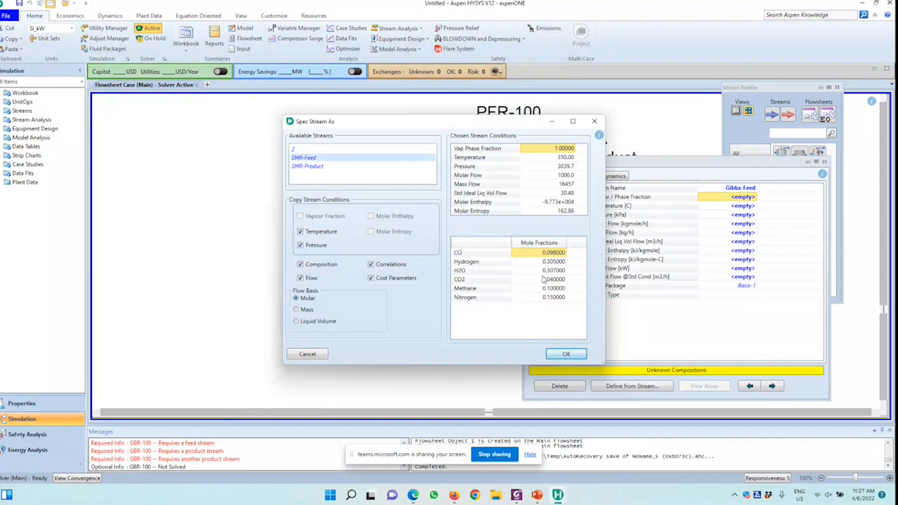
pyautogui.click(565, 355)
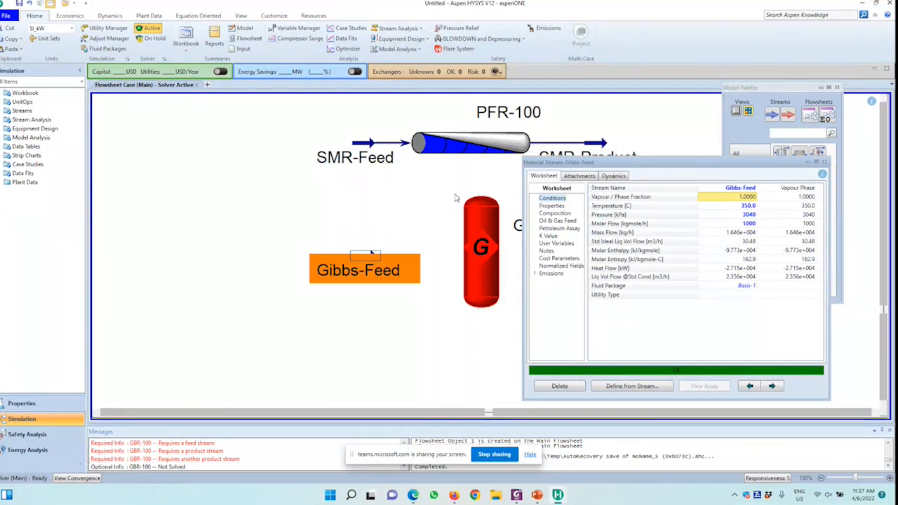
pyautogui.click(824, 162)
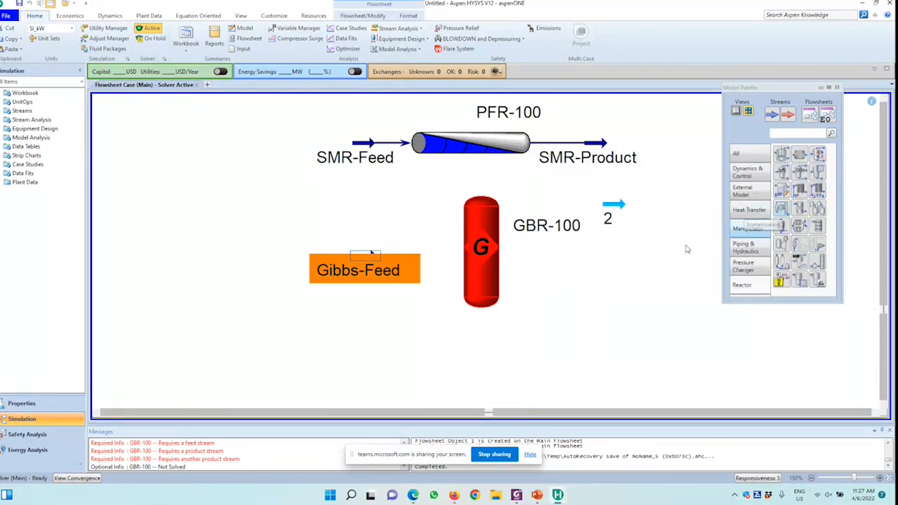
# - Connect the Gibbs reactor with Gibbs-Feed as inlet, stream 2 as vapour outlet and a new stream Gibbs-Liq as liquid outlet
pyautogui.doubleClick(499, 258)
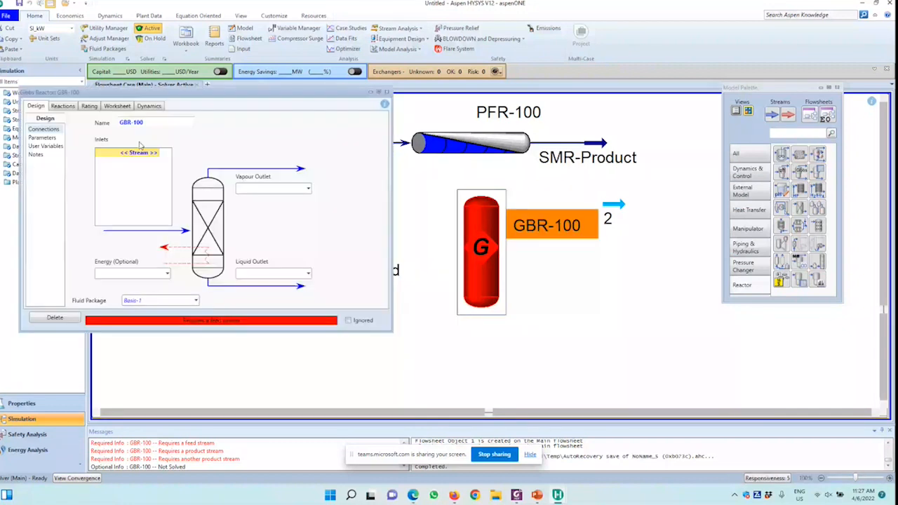
pyautogui.click(140, 145)
pyautogui.click(308, 189)
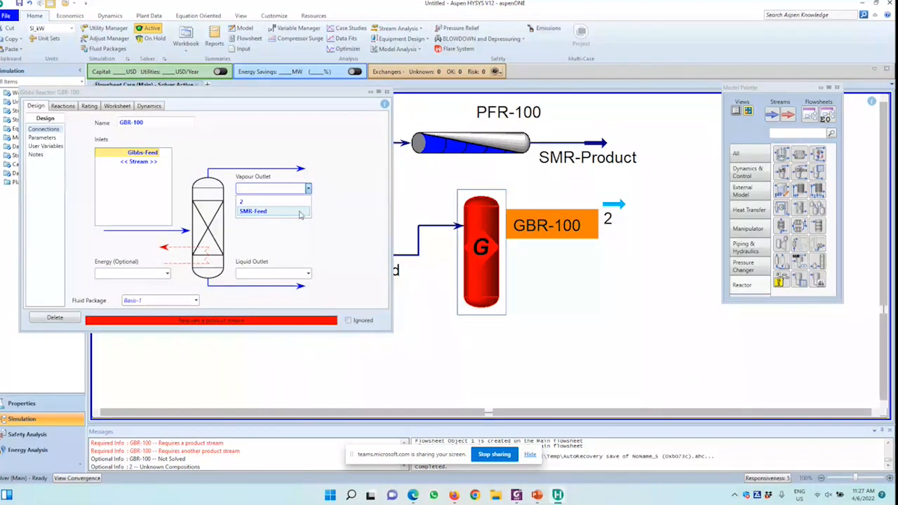
pyautogui.click(263, 201)
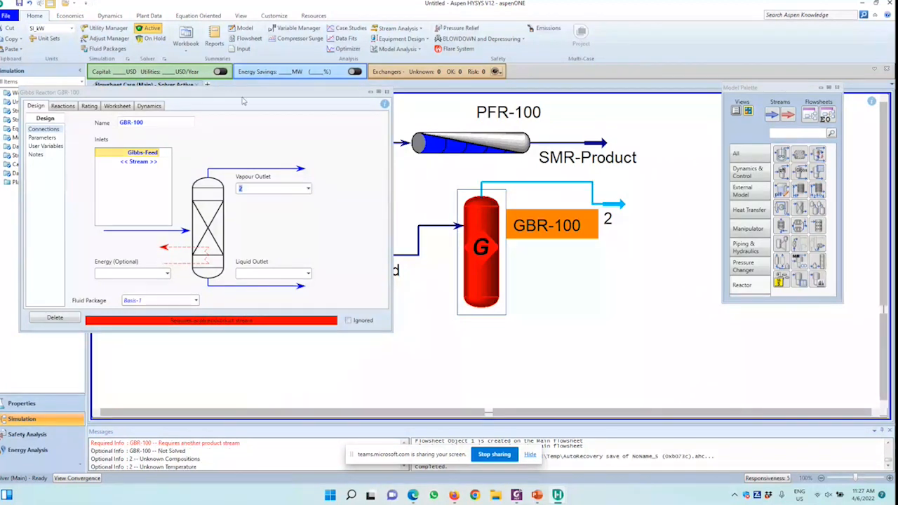
pyautogui.click(228, 246)
pyautogui.write('Gibbs-Liq')
pyautogui.press('Return')
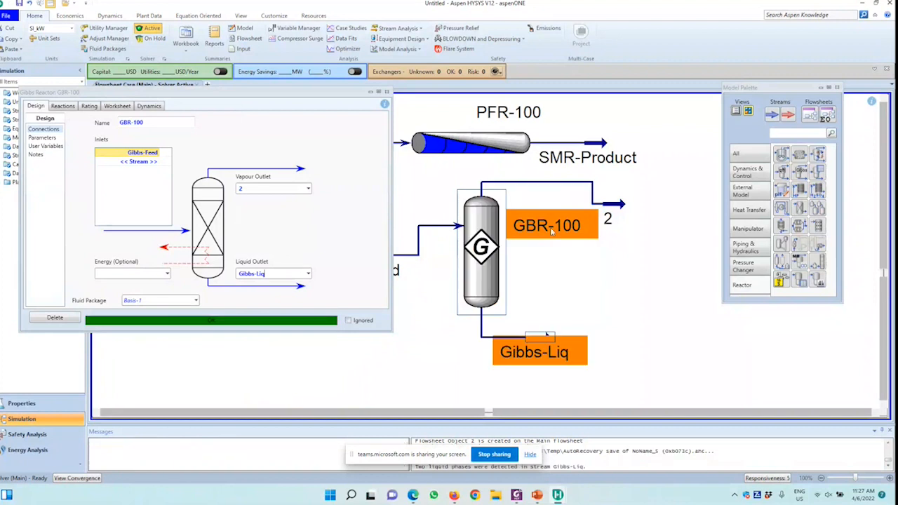
# - Rename the Gibbs reactor's vapour outlet stream as Gibbs-Product and lower the reactor to straighten its stream lines
pyautogui.doubleClick(607, 220)
pyautogui.write('Gibbs')
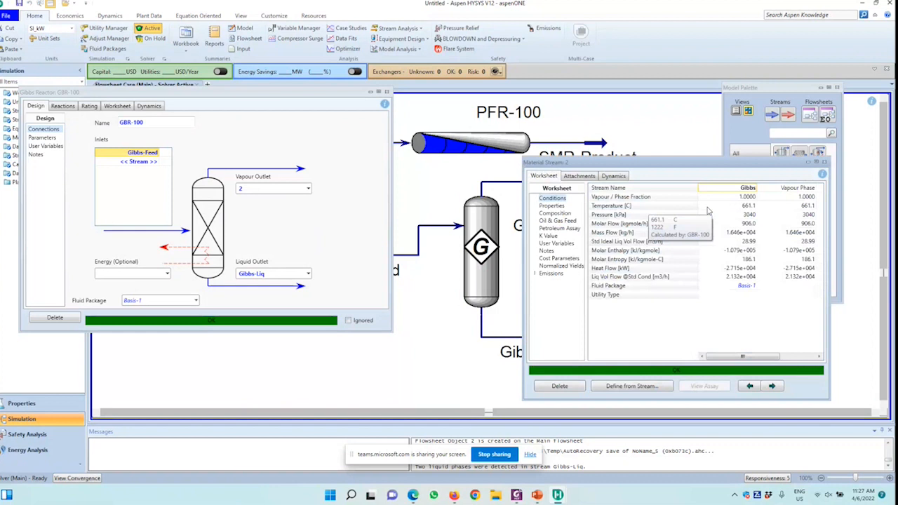
pyautogui.write(' Product')
pyautogui.press('Return')
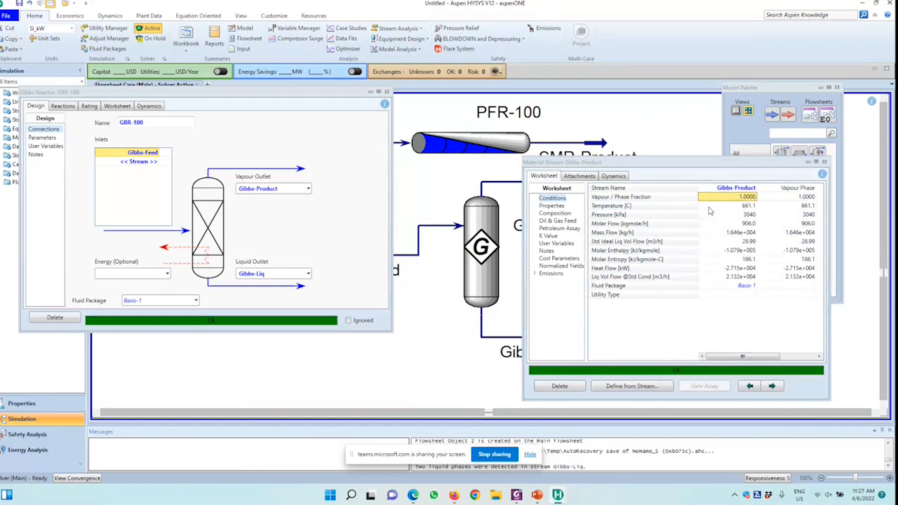
pyautogui.click(825, 162)
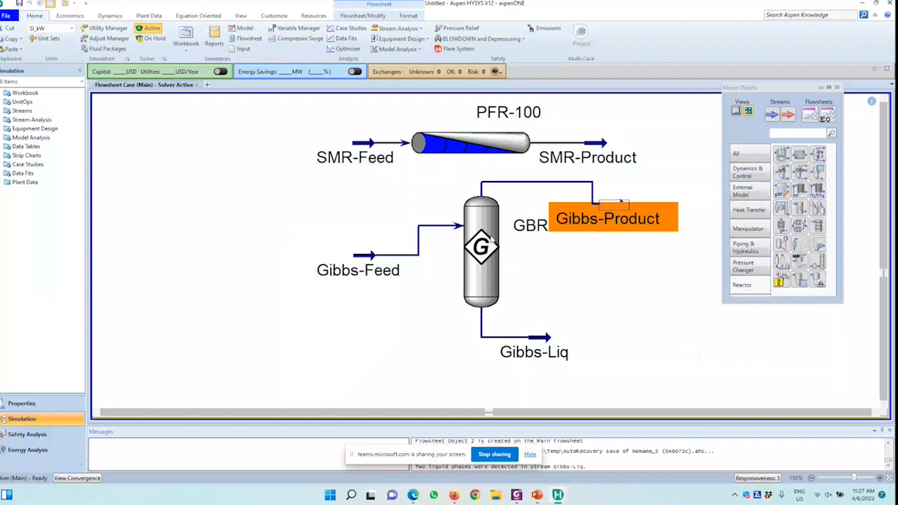
pyautogui.moveTo(493, 242); pyautogui.dragTo(496, 273)
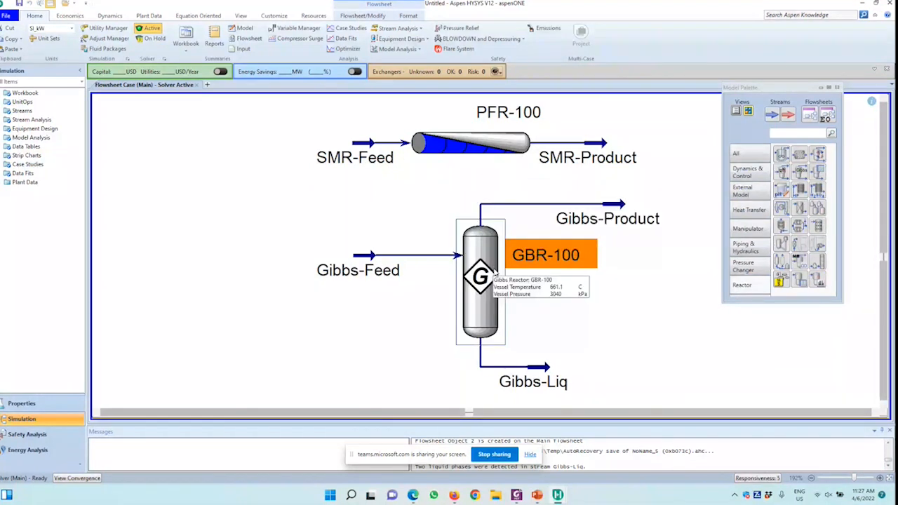
# - Review the Gibbs reactor's reaction and sizing settings and its stream conditions, especially the Gibbs-Product temperature
pyautogui.doubleClick(472, 264)
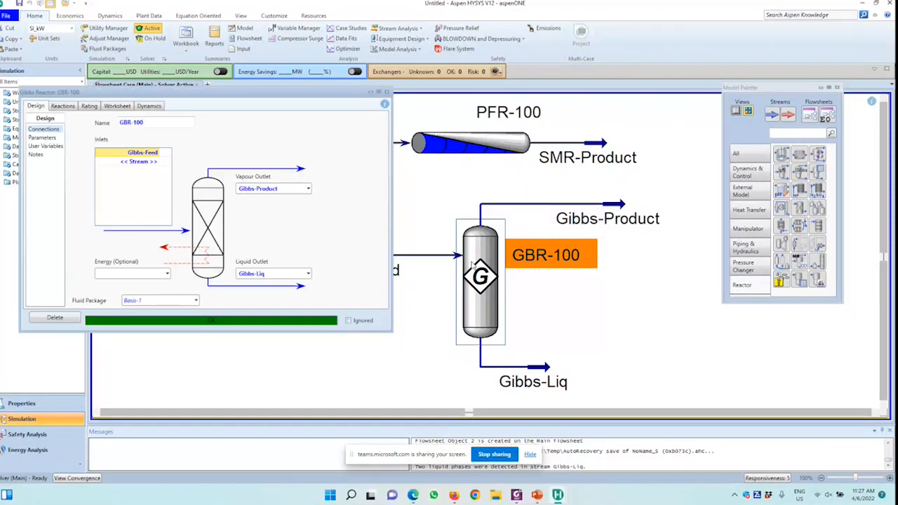
pyautogui.click(62, 105)
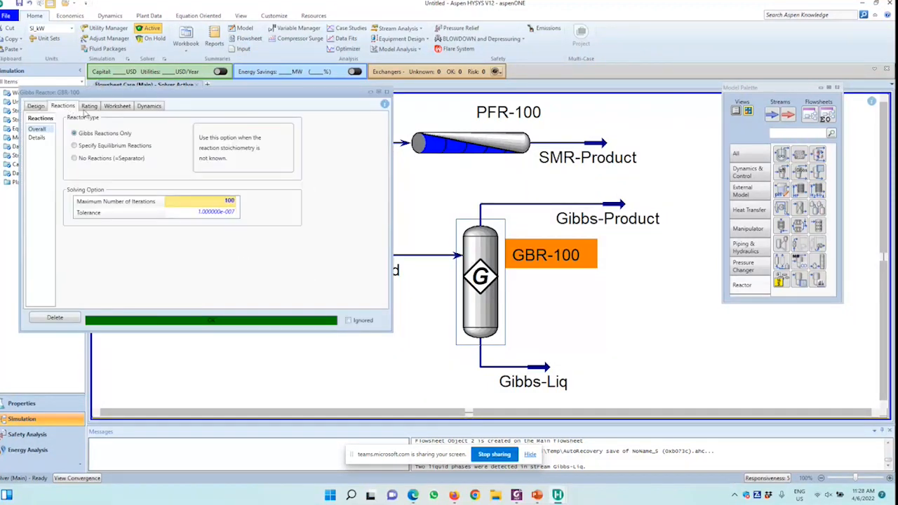
pyautogui.click(88, 107)
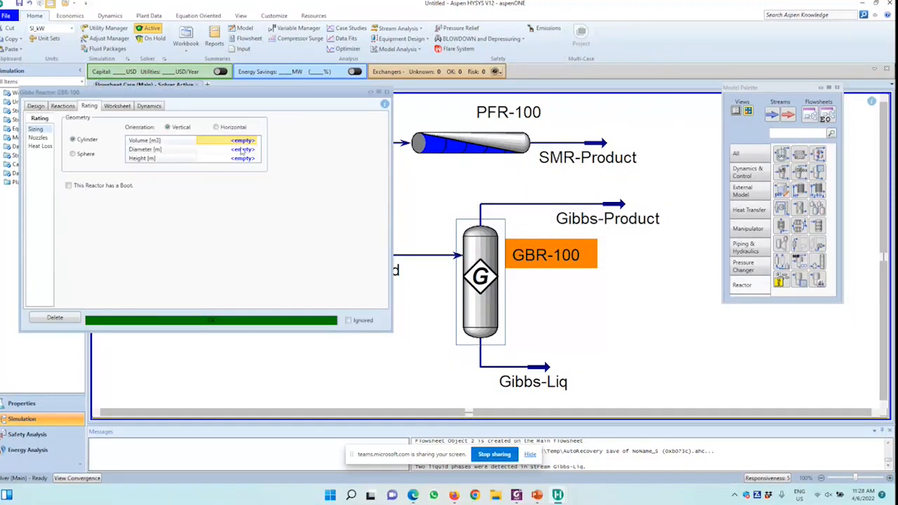
pyautogui.click(115, 106)
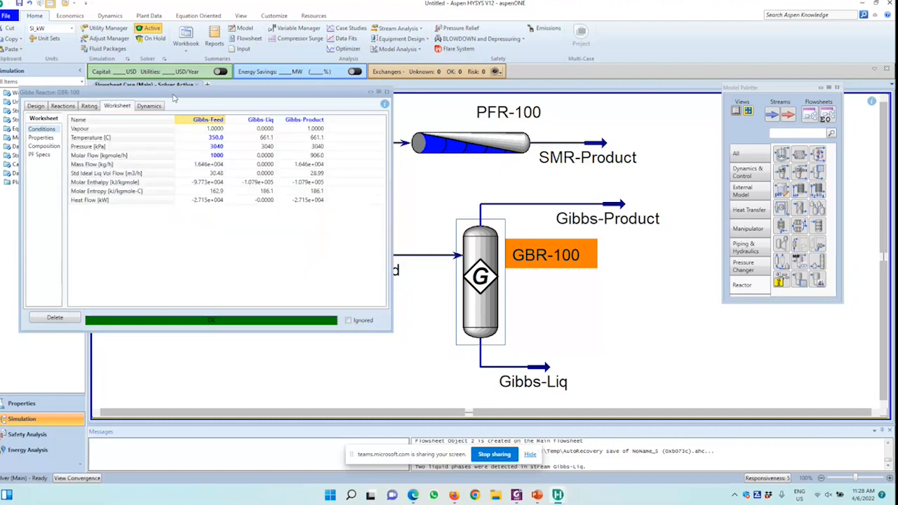
pyautogui.moveTo(174, 99); pyautogui.dragTo(180, 161)
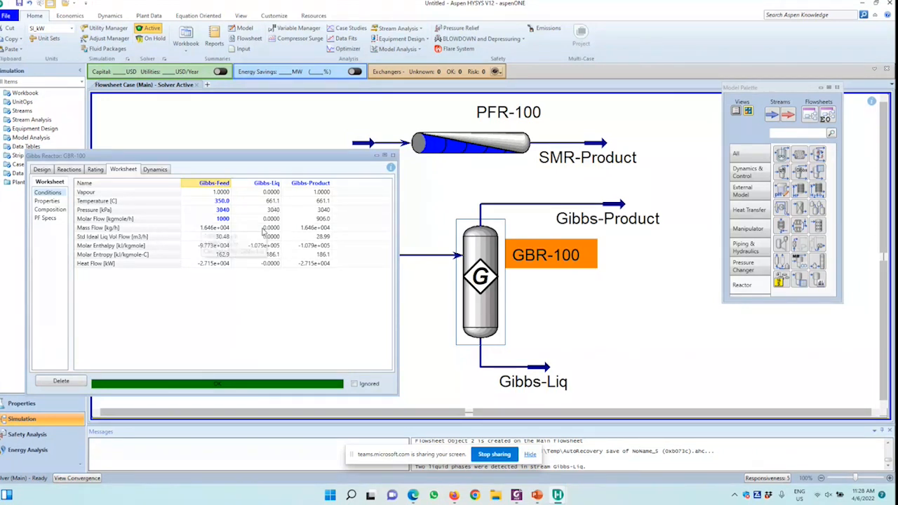
pyautogui.click(311, 184)
pyautogui.click(309, 201)
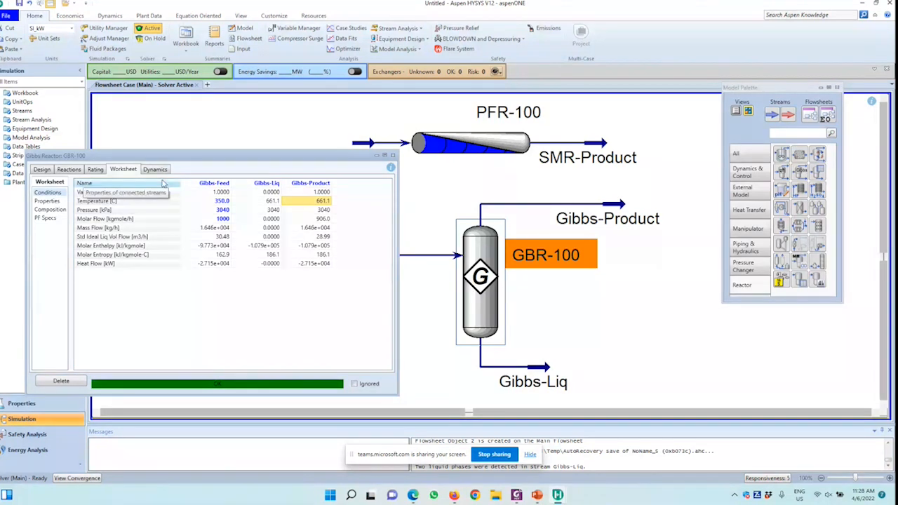
# - Examine the compositions of the Gibbs reactor's streams, focusing on the hydrogen and H2O fractions in Gibbs-Product
pyautogui.click(49, 209)
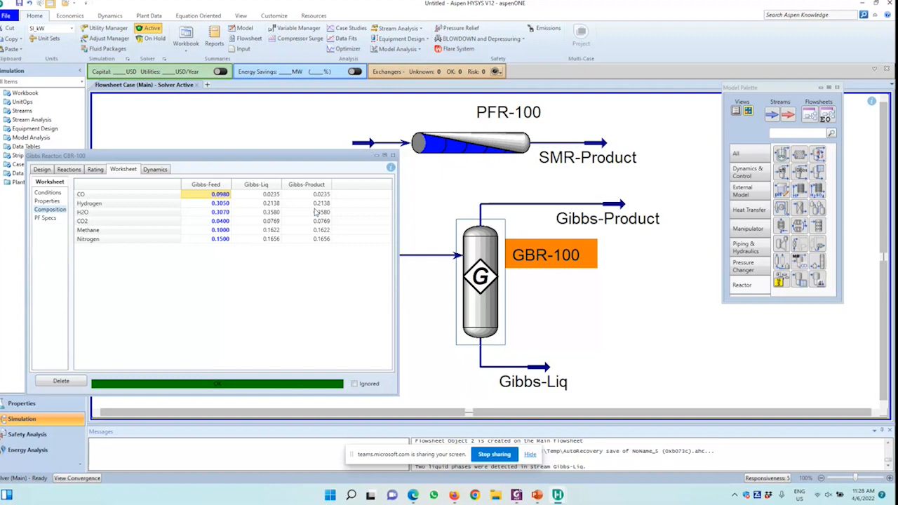
pyautogui.click(313, 202)
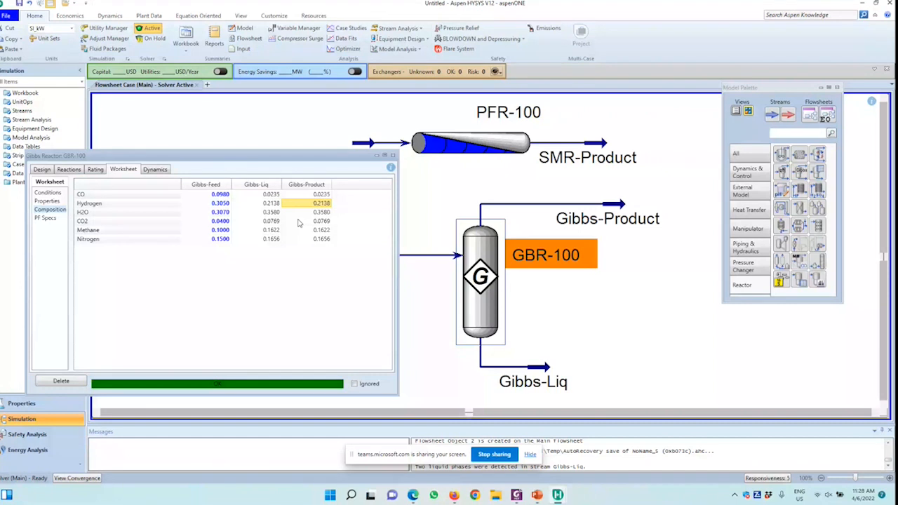
pyautogui.press('Down')
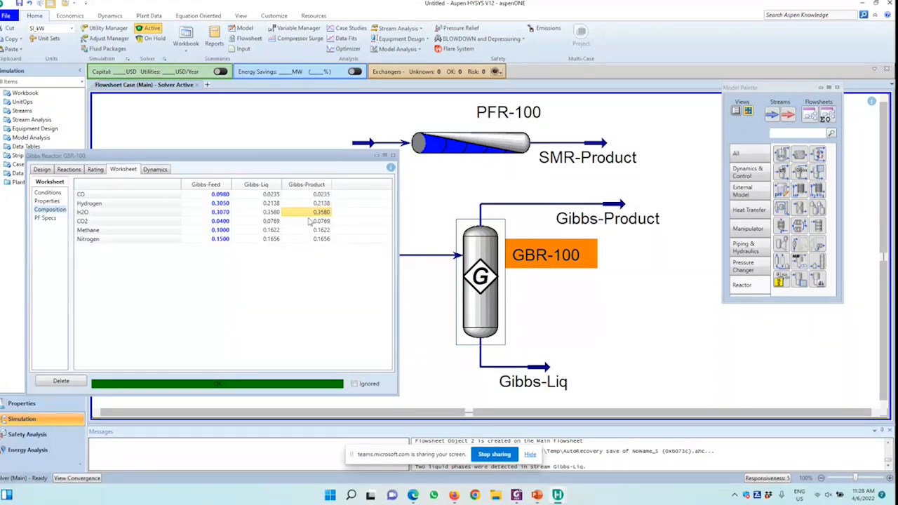
# - Compare the methane fraction in Gibbs-Product with reactions R1 and R2 on the Case Study 3 - Reactions slide in PowerPoint
pyautogui.press('Down')
pyautogui.press('Down')
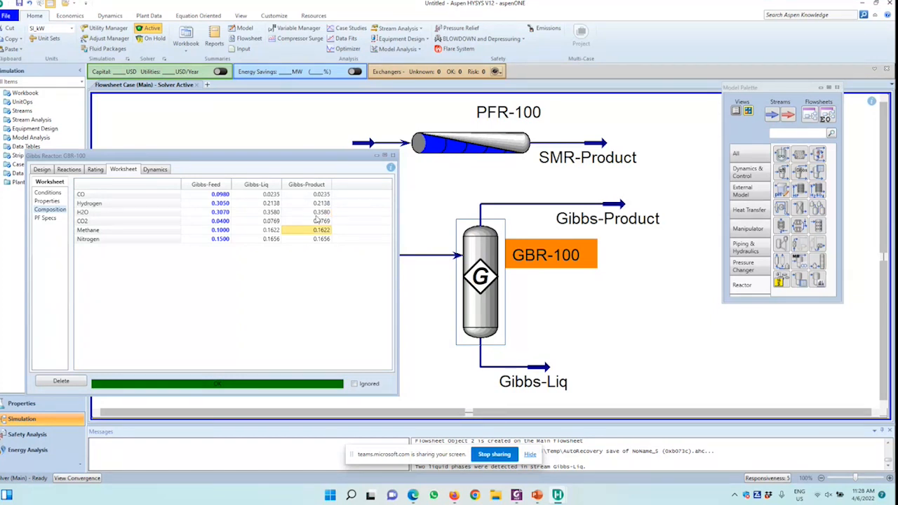
pyautogui.hotkey('alt', 'Tab')
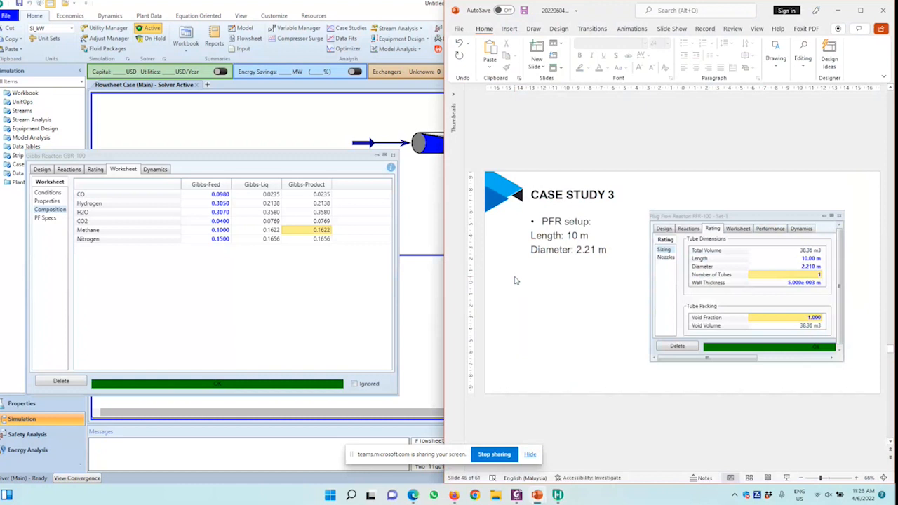
pyautogui.scroll(2, 515, 280)
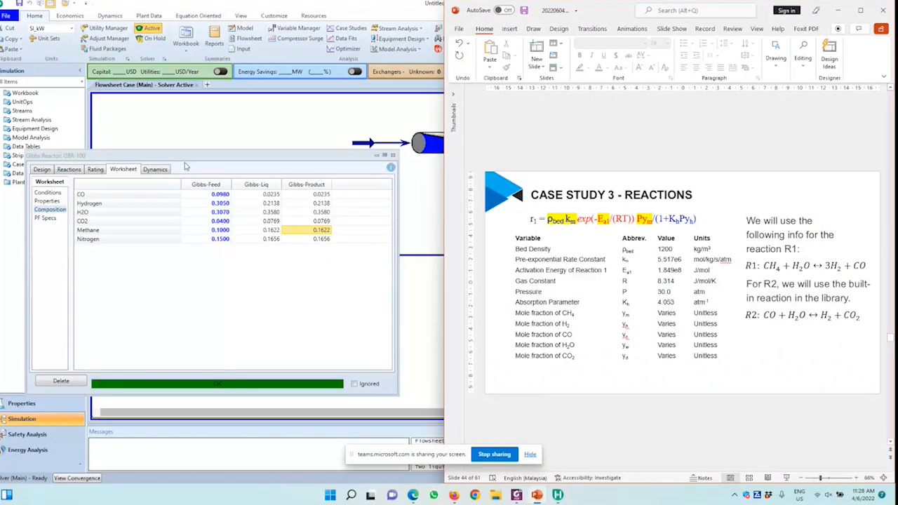
pyautogui.click(830, 267)
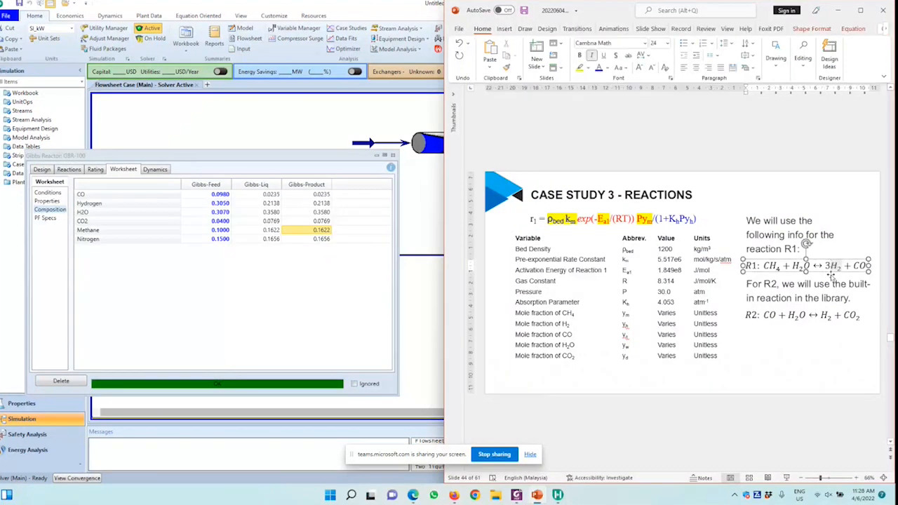
pyautogui.moveTo(825, 267); pyautogui.dragTo(870, 266)
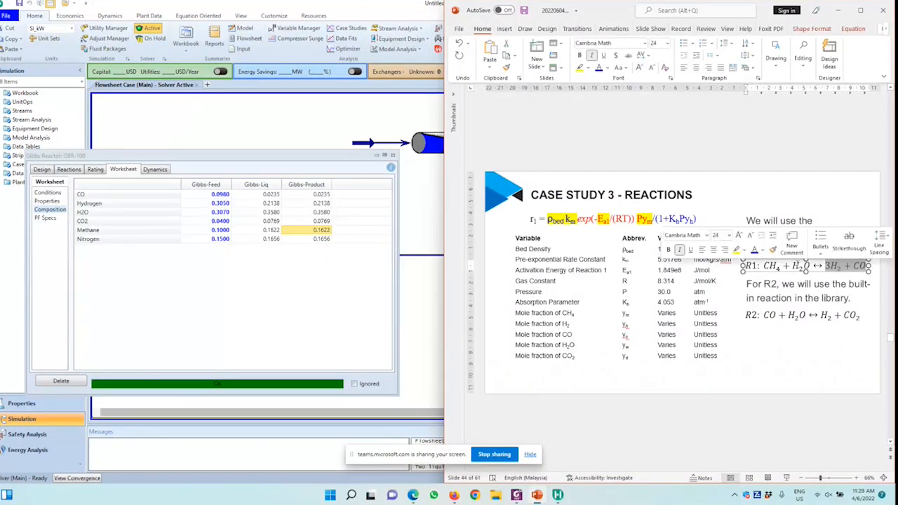
pyautogui.moveTo(810, 267); pyautogui.dragTo(764, 268)
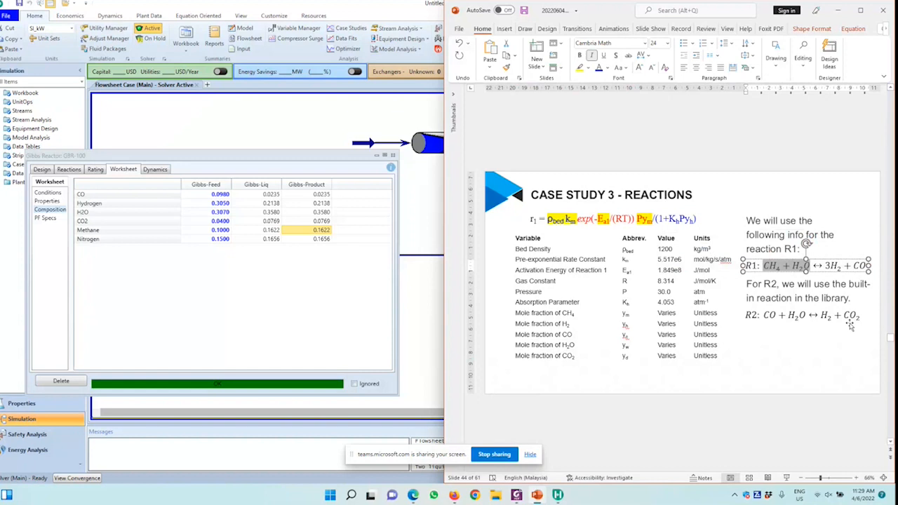
pyautogui.doubleClick(852, 316)
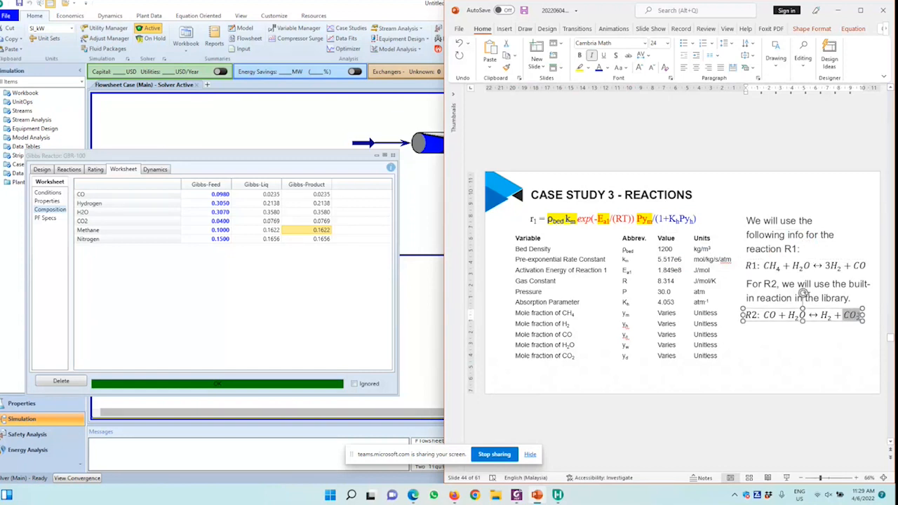
pyautogui.click(843, 344)
pyautogui.click(821, 315)
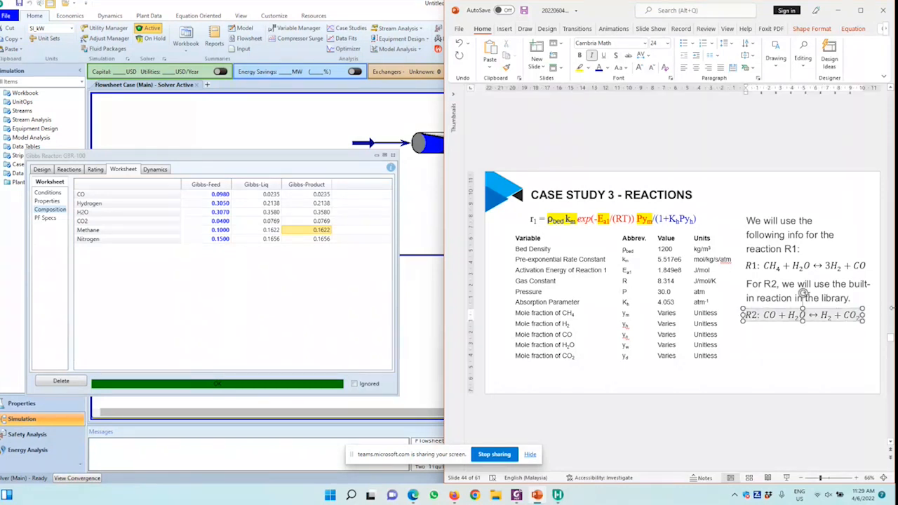
pyautogui.click(852, 330)
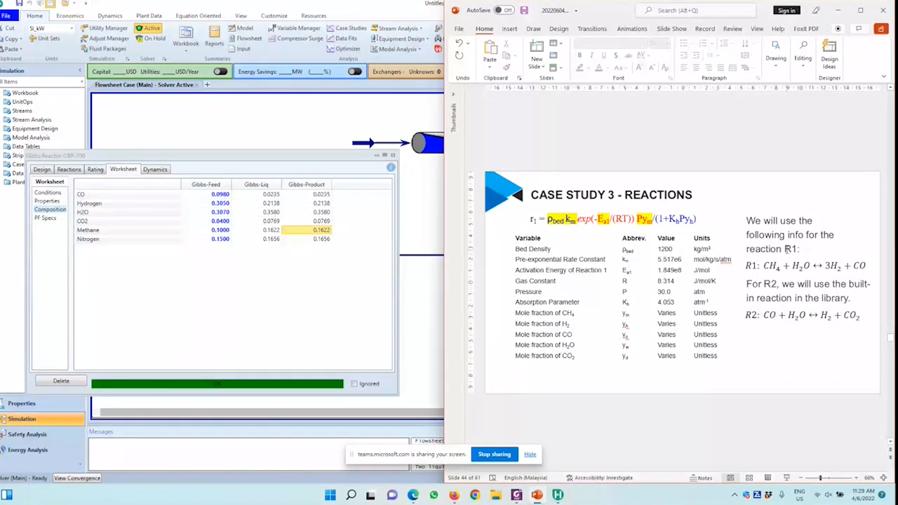
# - Switch back to Aspen HYSYS and close the Gibbs reactor's property window
pyautogui.click(429, 155)
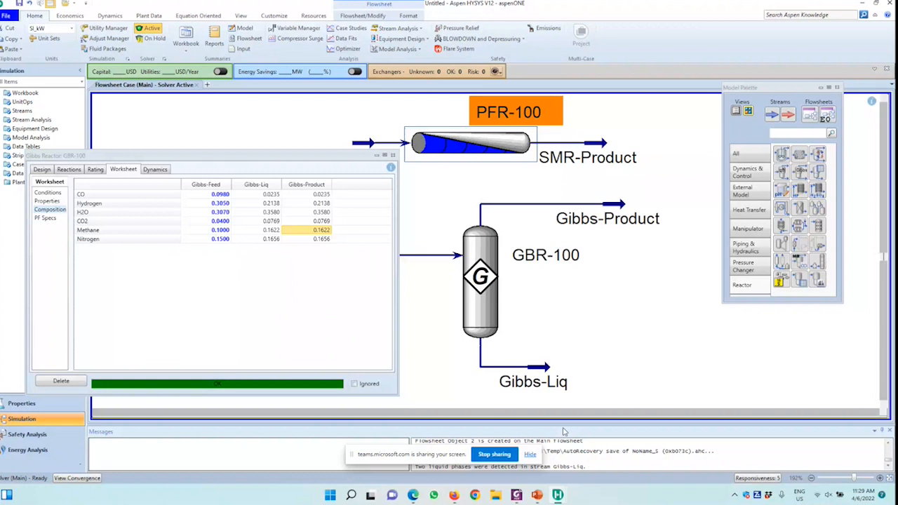
pyautogui.hotkey('alt', 'Tab')
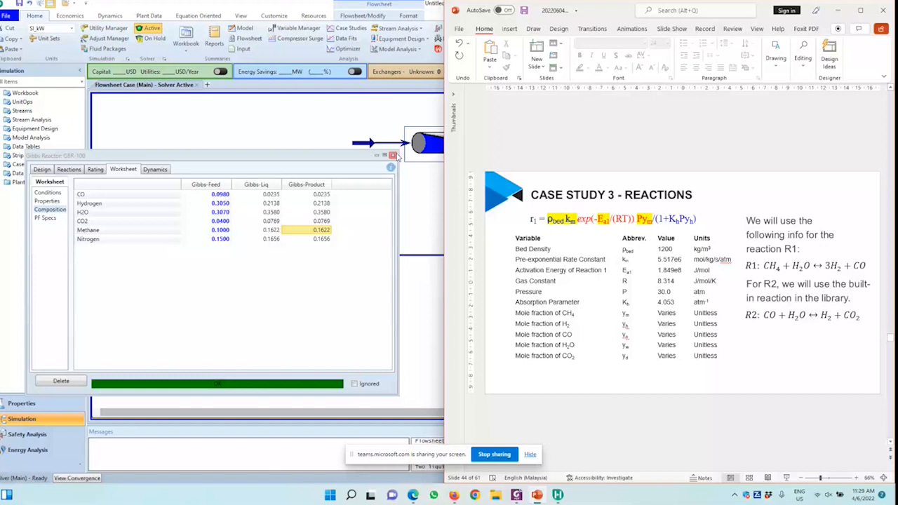
pyautogui.click(398, 156)
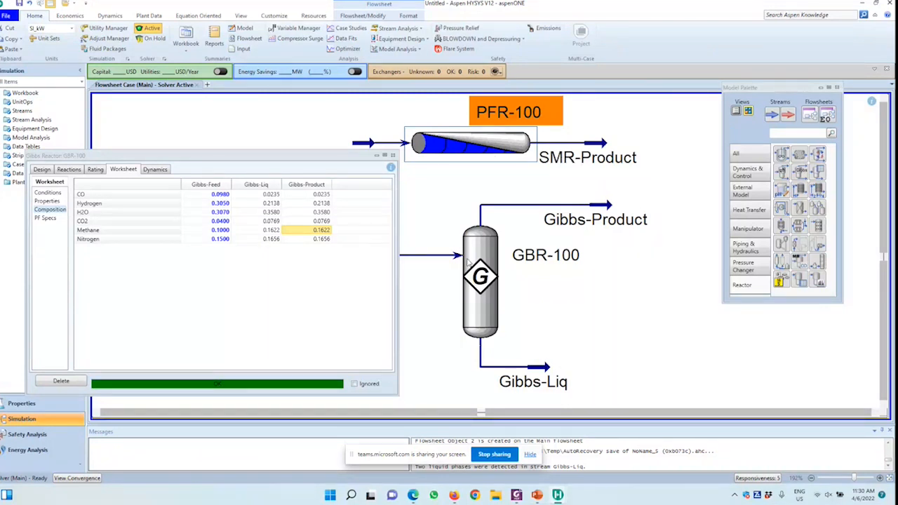
pyautogui.moveTo(474, 266)
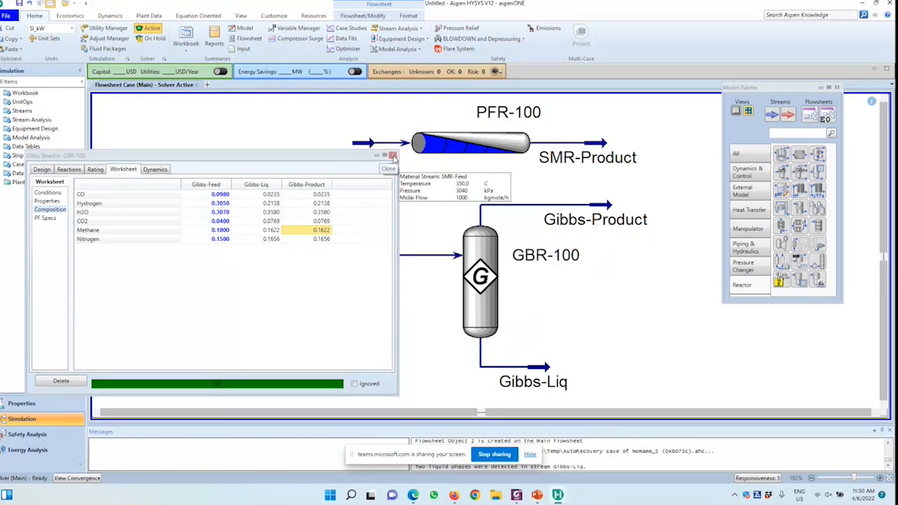
pyautogui.click(394, 157)
# - Add an equilibrium reactor to the flowsheet, in the empty area to the right of the Gibbs reactor
pyautogui.scroll(2, 642, 386)
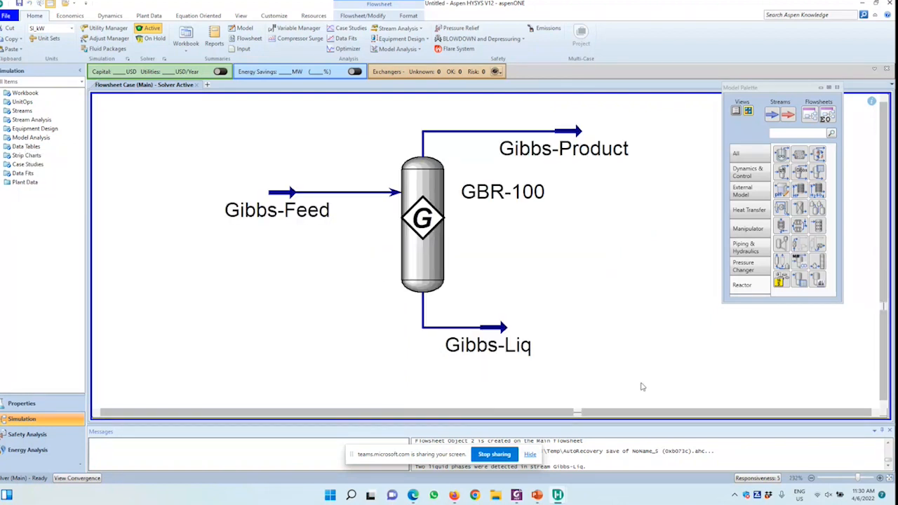
pyautogui.scroll(-3, 642, 386)
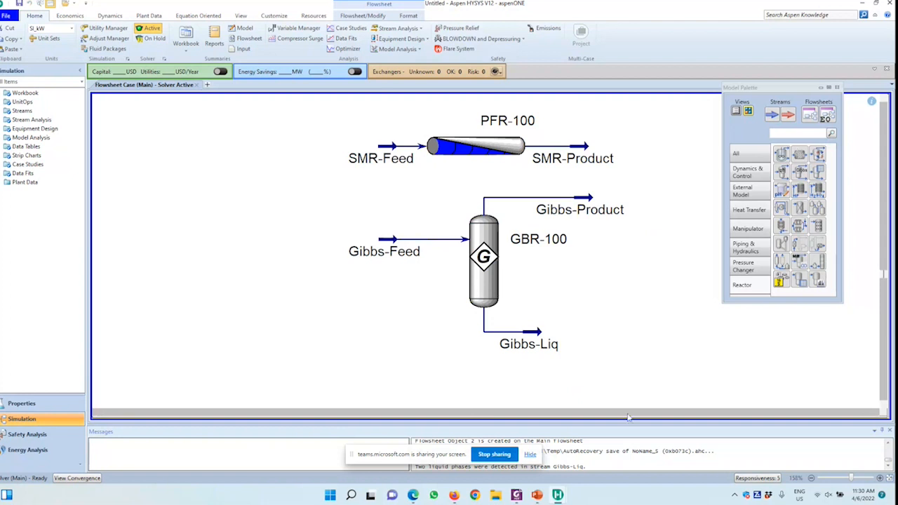
pyautogui.hscroll(2, 628, 414)
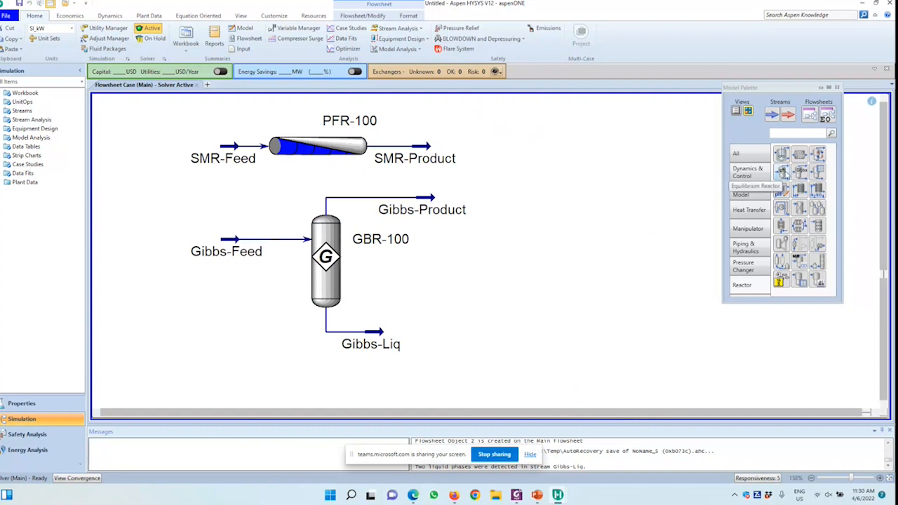
pyautogui.click(781, 172)
pyautogui.click(583, 294)
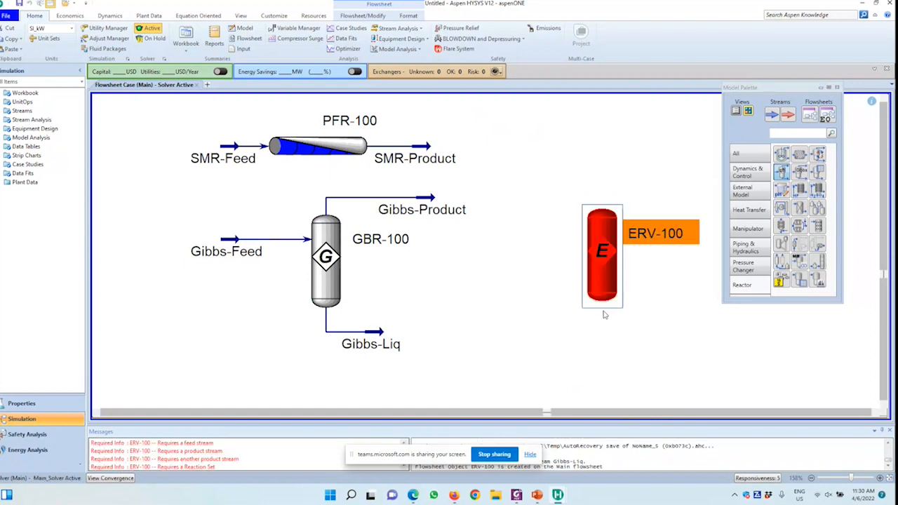
pyautogui.click(556, 284)
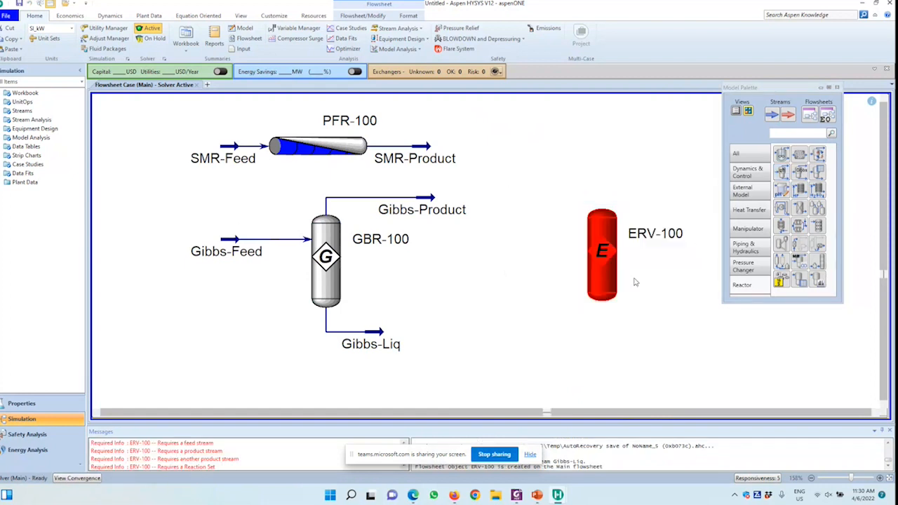
# - Duplicate the Gibbs-Feed stream and place the copy just left of the equilibrium reactor
pyautogui.click(227, 245)
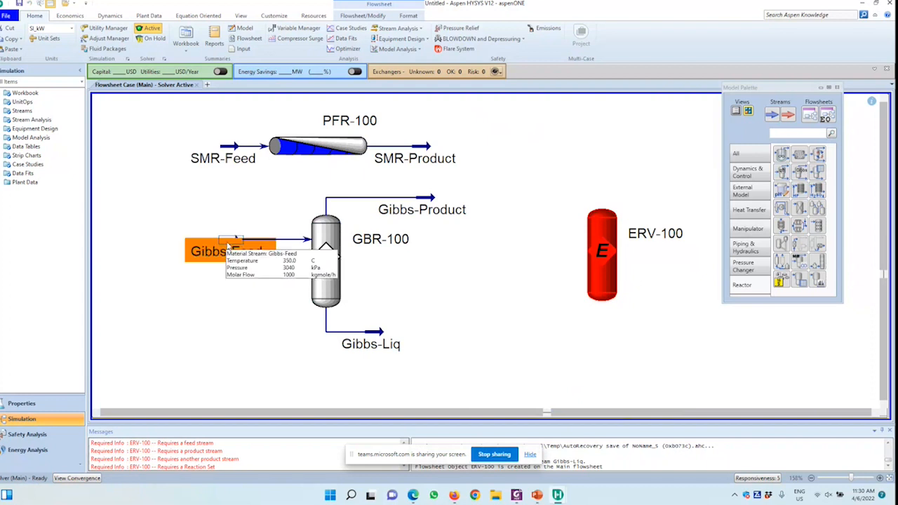
pyautogui.hotkey('ctrl', 'v')
pyautogui.moveTo(721, 328); pyautogui.dragTo(514, 250)
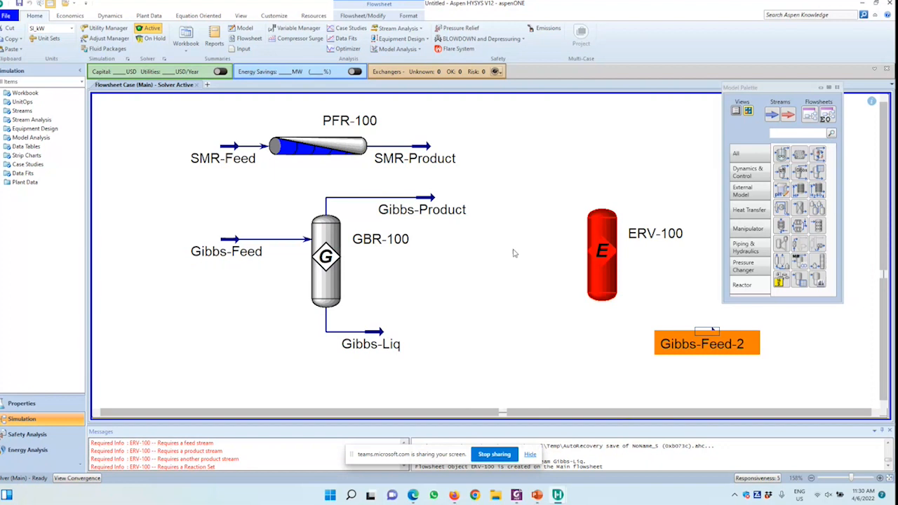
# - Connect the equilibrium reactor with Gibbs-Feed-2 as inlet and new streams Eq-Product as vapour outlet and Eq-Liq as liquid outlet
pyautogui.doubleClick(602, 252)
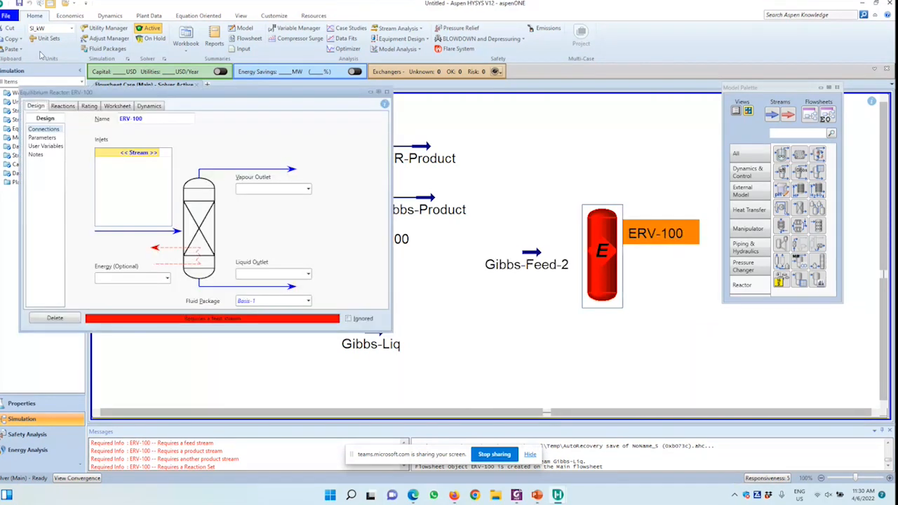
pyautogui.click(134, 153)
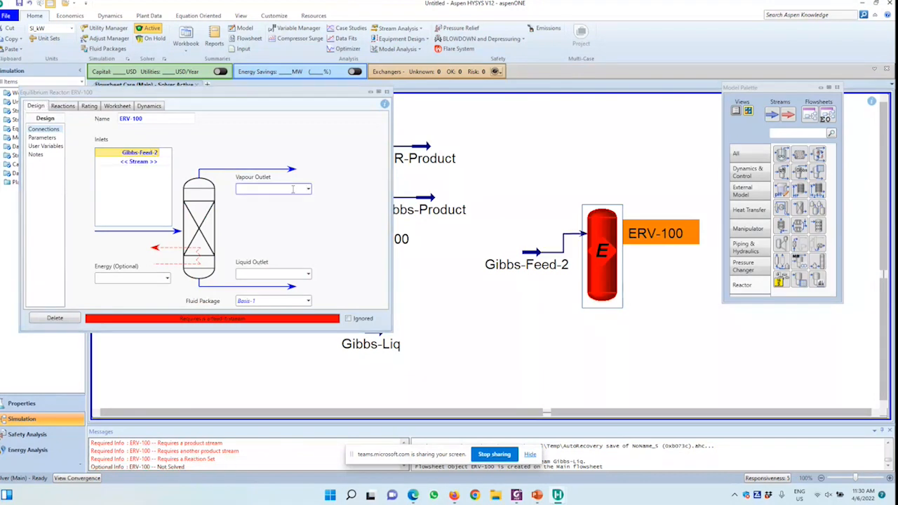
pyautogui.click(293, 189)
pyautogui.write('Eq-Product')
pyautogui.click(273, 274)
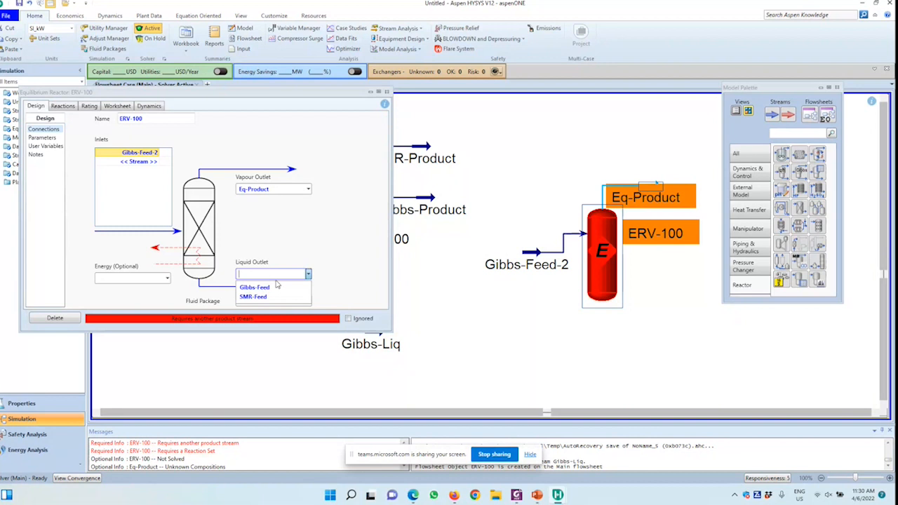
pyautogui.write('Eq-')
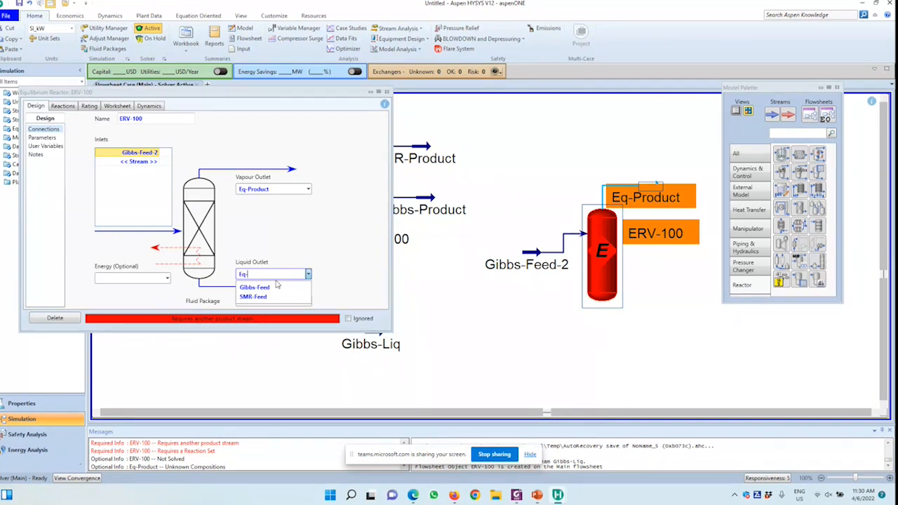
pyautogui.write('Liq')
pyautogui.press('Return')
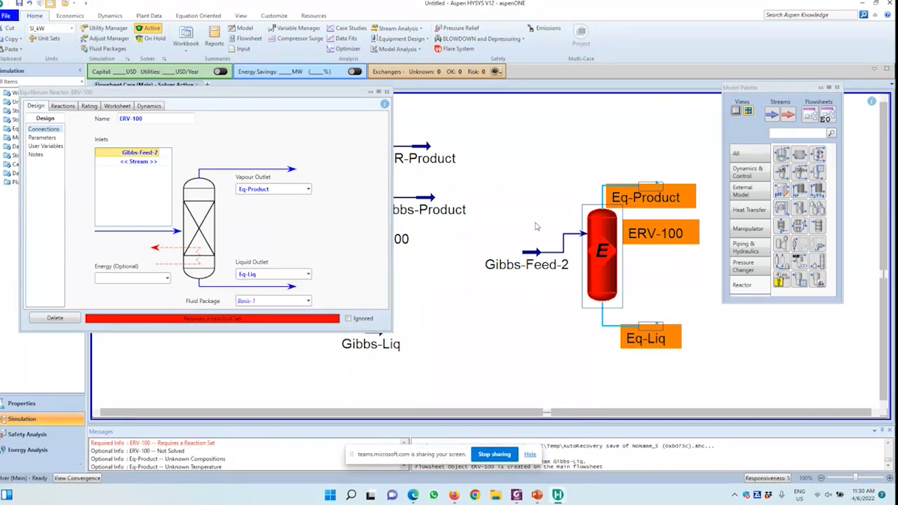
# - Align the equilibrium reactor's feed stream with its inlet and rename the stream as Eq-Feed
pyautogui.click(534, 251)
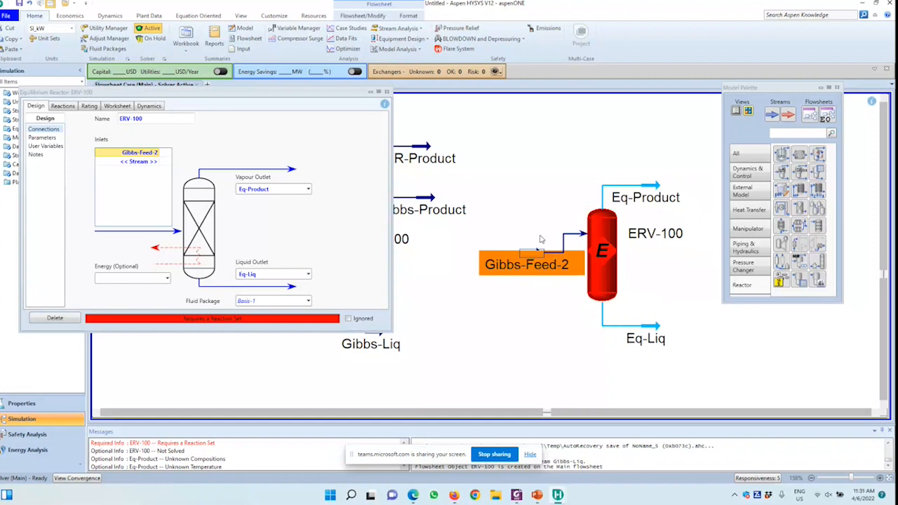
pyautogui.moveTo(540, 239); pyautogui.dragTo(525, 225)
pyautogui.click(117, 106)
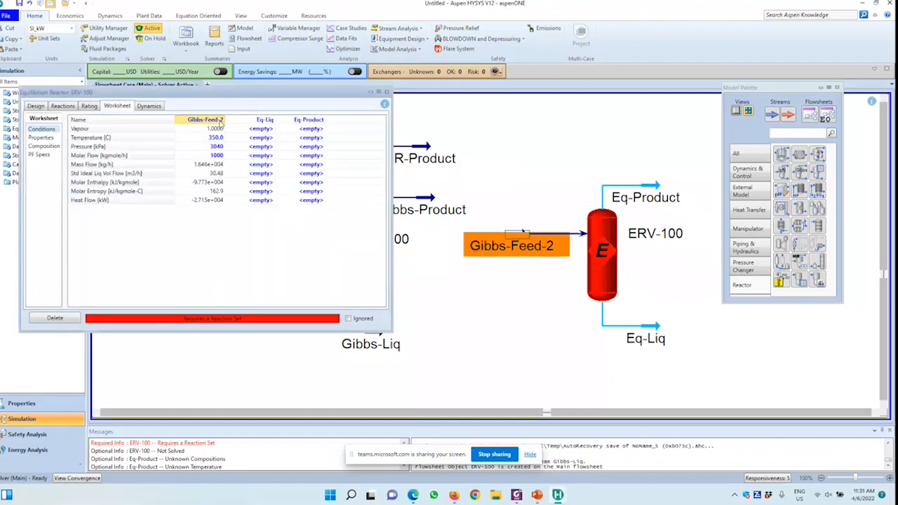
pyautogui.doubleClick(221, 122)
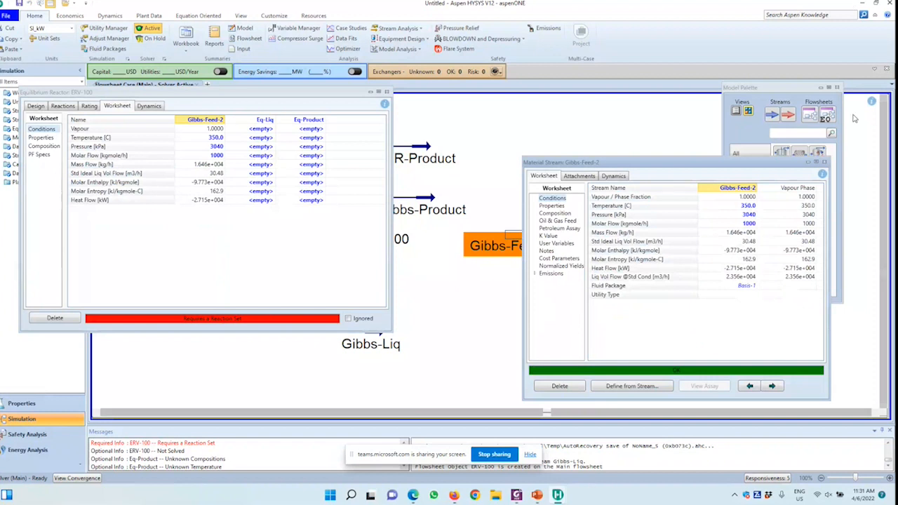
pyautogui.click(825, 162)
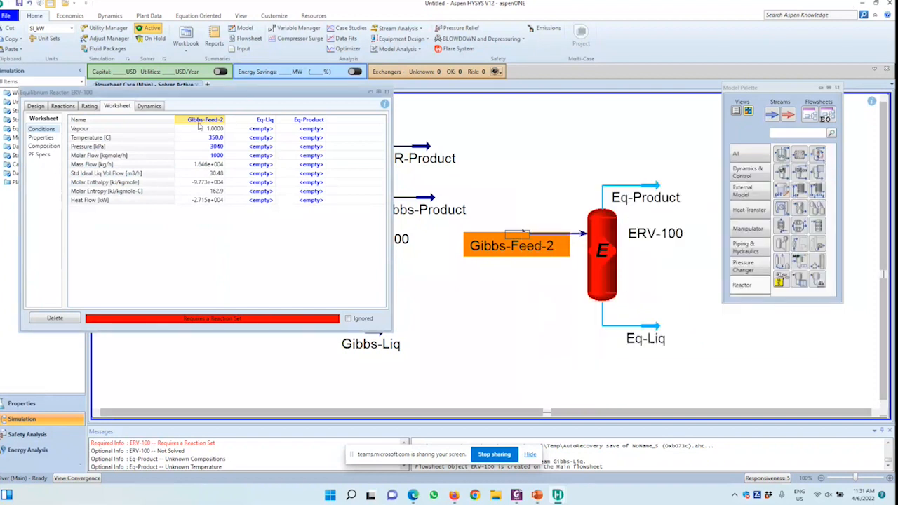
pyautogui.write('Eq-Feed')
pyautogui.press('Return')
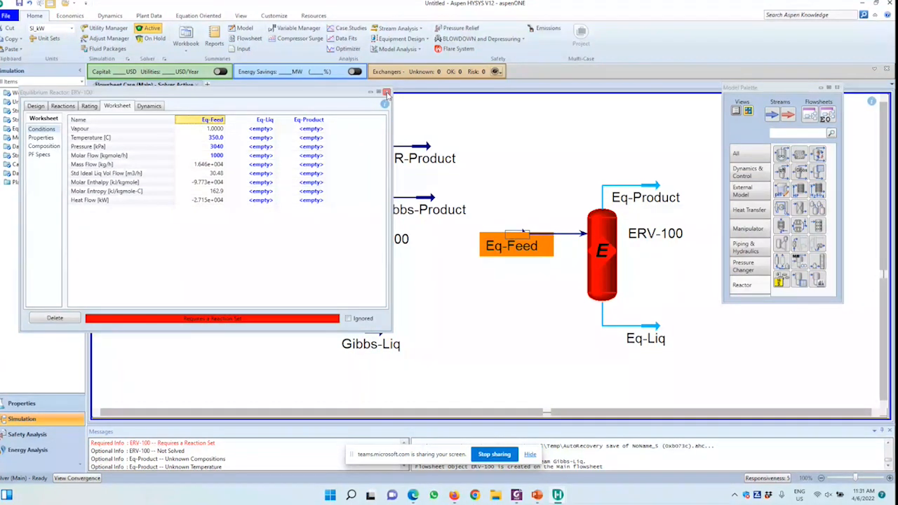
pyautogui.click(386, 93)
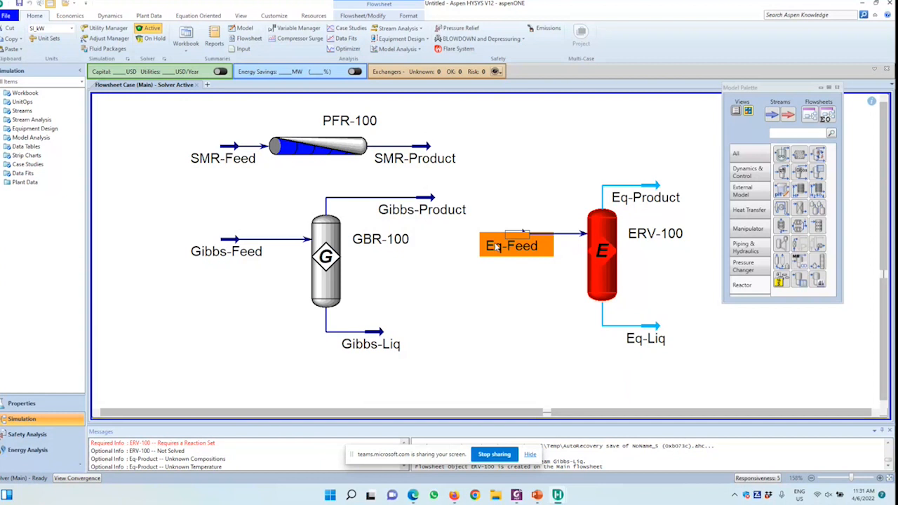
# - Try to attach reaction set Set-1 to the equilibrium reactor ERV-100
pyautogui.doubleClick(617, 279)
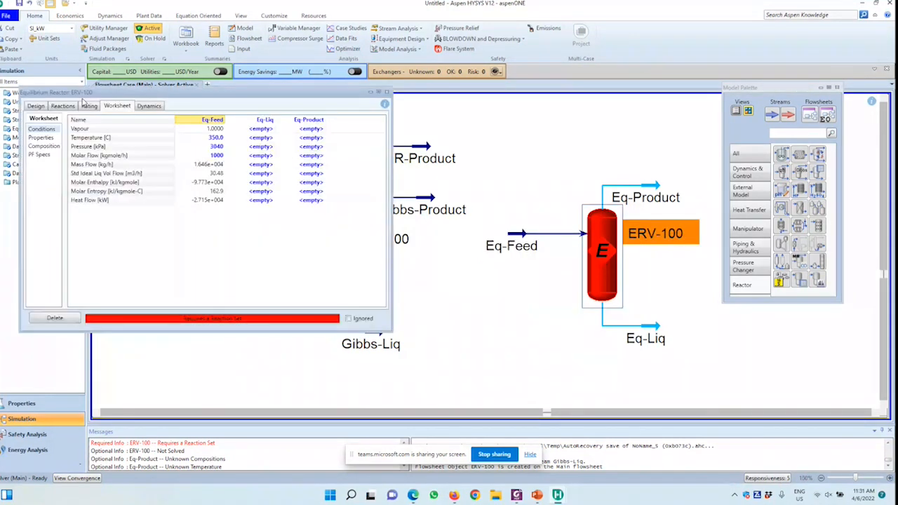
pyautogui.click(62, 106)
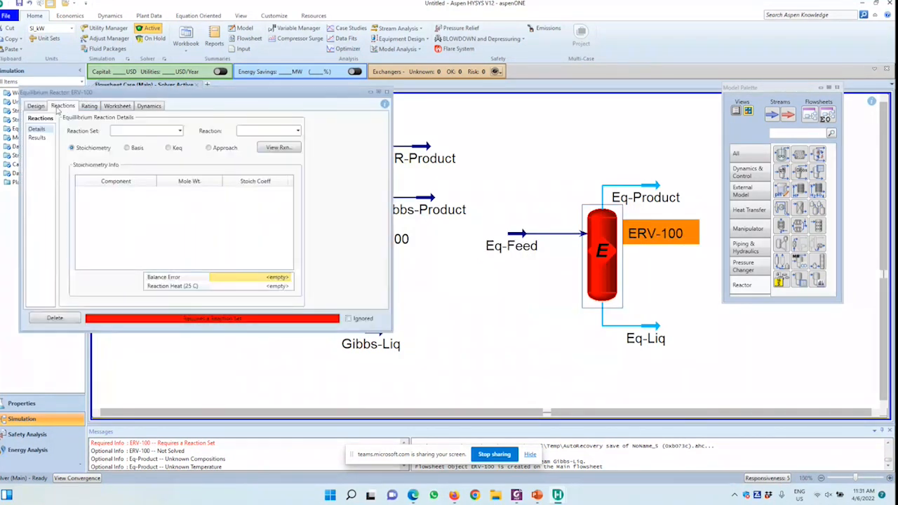
pyautogui.moveTo(205, 93); pyautogui.dragTo(243, 112)
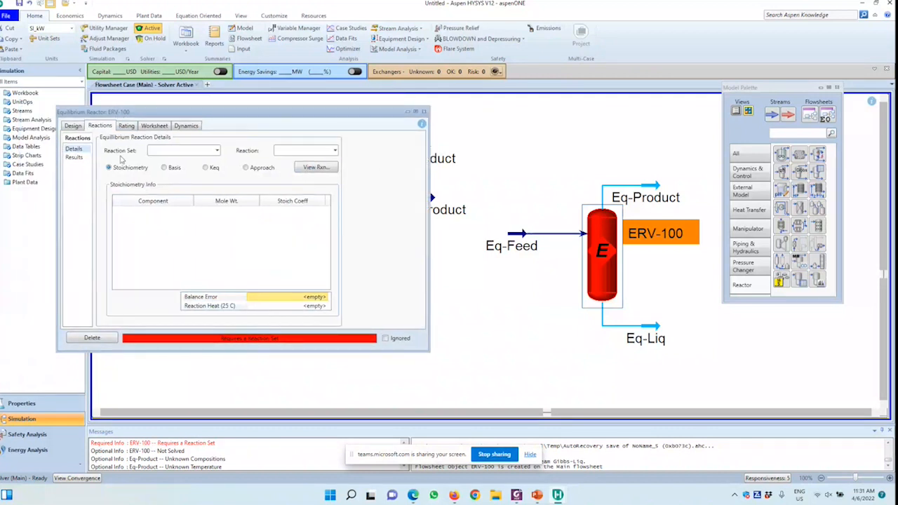
pyautogui.click(218, 151)
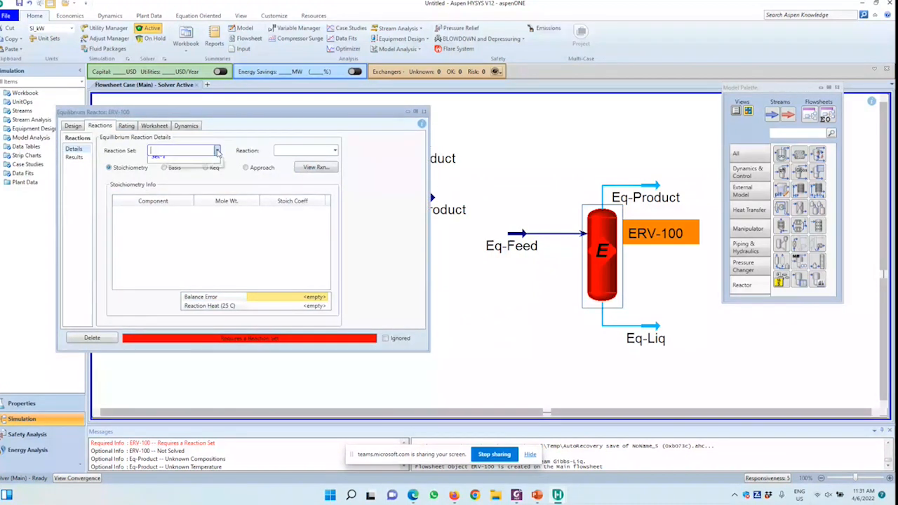
pyautogui.click(211, 157)
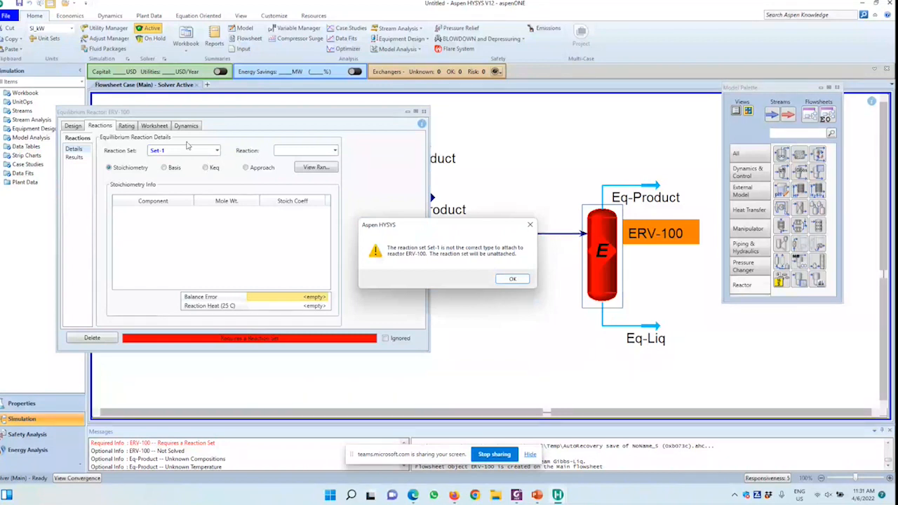
pyautogui.moveTo(391, 228); pyautogui.dragTo(271, 220)
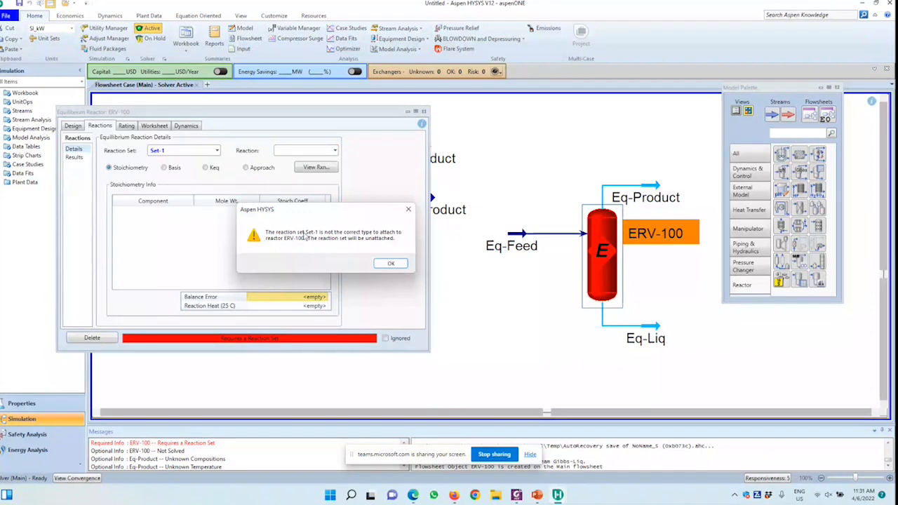
pyautogui.click(406, 265)
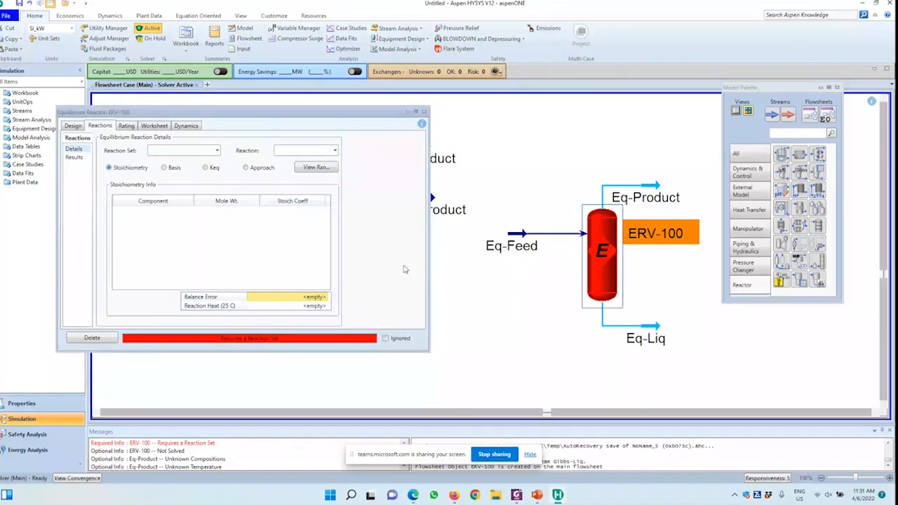
pyautogui.moveTo(280, 112); pyautogui.dragTo(398, 122)
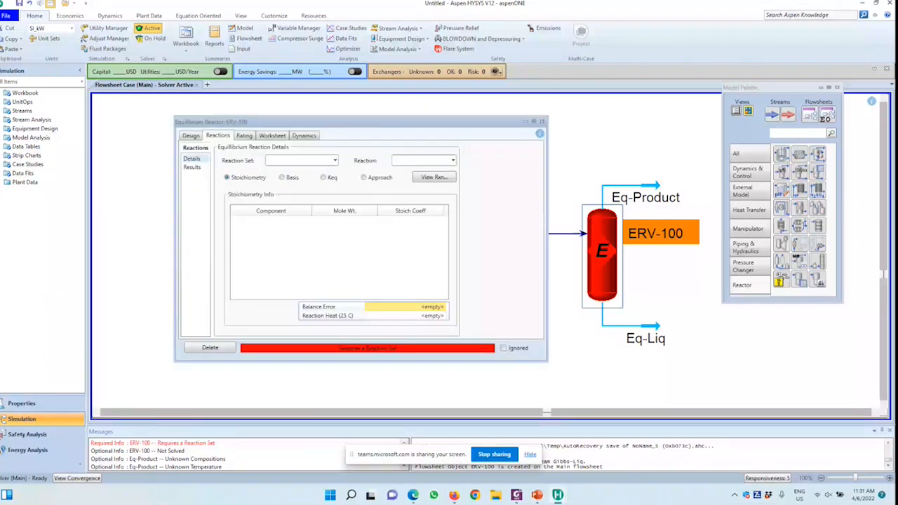
# - In the Properties environment, create reaction set Set-2 and add two equilibrium reactions from the Hysys source
pyautogui.click(52, 409)
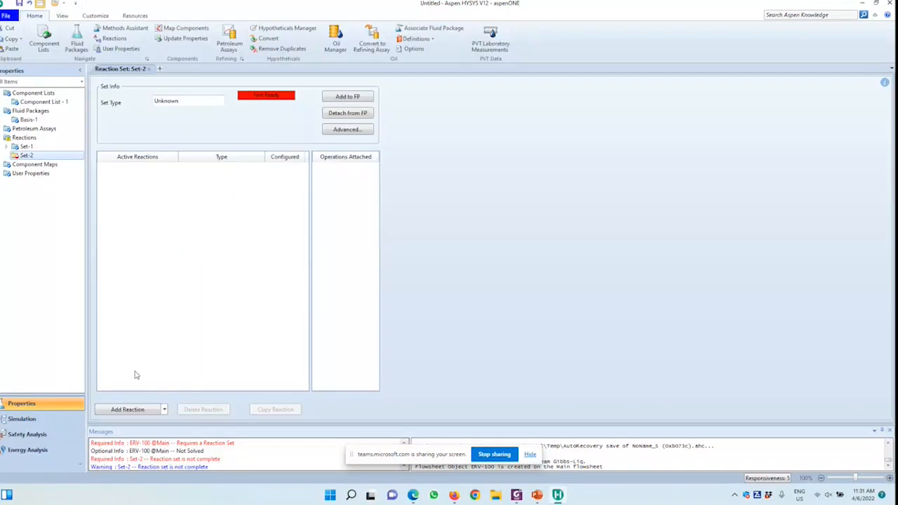
pyautogui.click(130, 409)
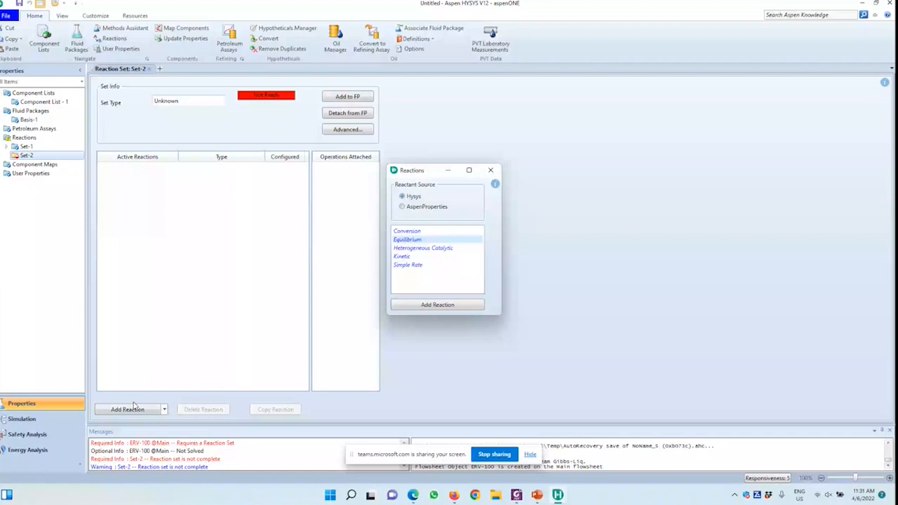
pyautogui.click(451, 309)
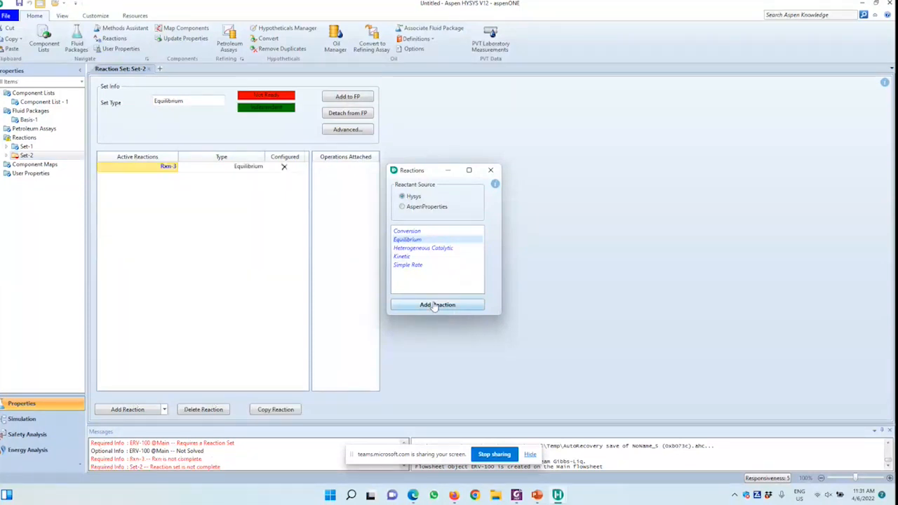
pyautogui.click(433, 305)
pyautogui.click(490, 171)
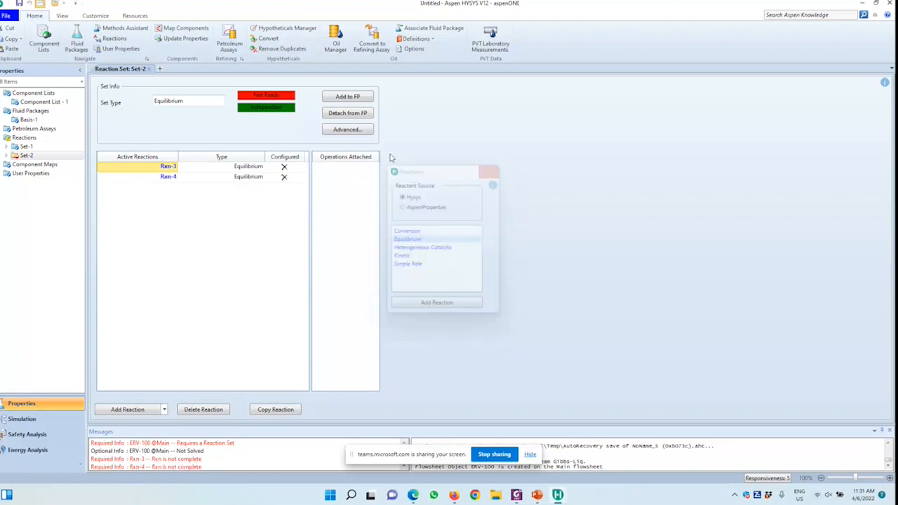
# - Define reaction Rxn-3 with the library equilibrium reaction CH4 + H2O = CO + 3H2
pyautogui.doubleClick(119, 171)
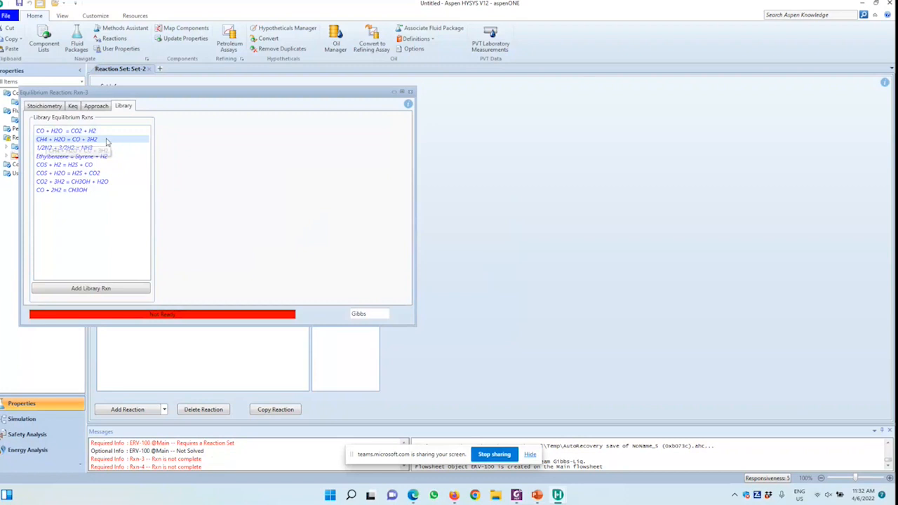
pyautogui.doubleClick(107, 141)
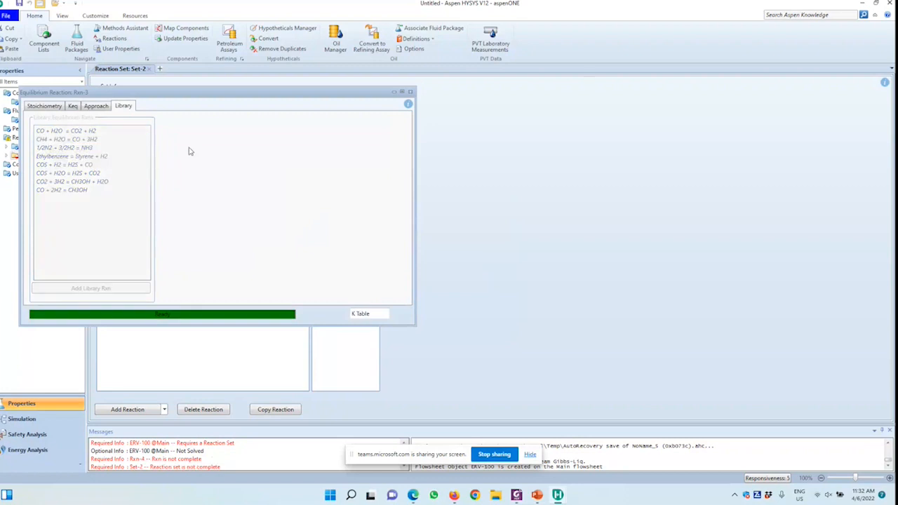
pyautogui.click(411, 93)
# - Define reaction Rxn-4 with the library equilibrium reaction CO + H2O = CO2 + H2
pyautogui.click(166, 179)
pyautogui.doubleClick(166, 178)
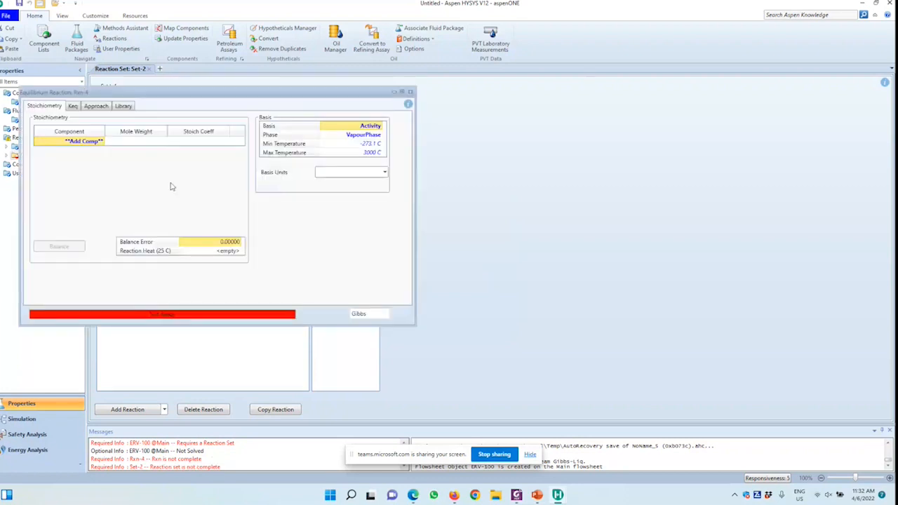
pyautogui.click(123, 105)
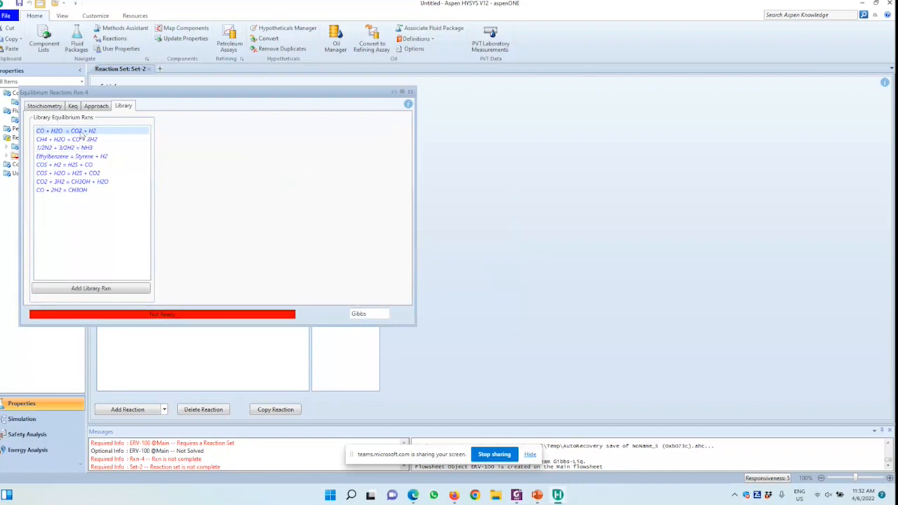
pyautogui.doubleClick(82, 136)
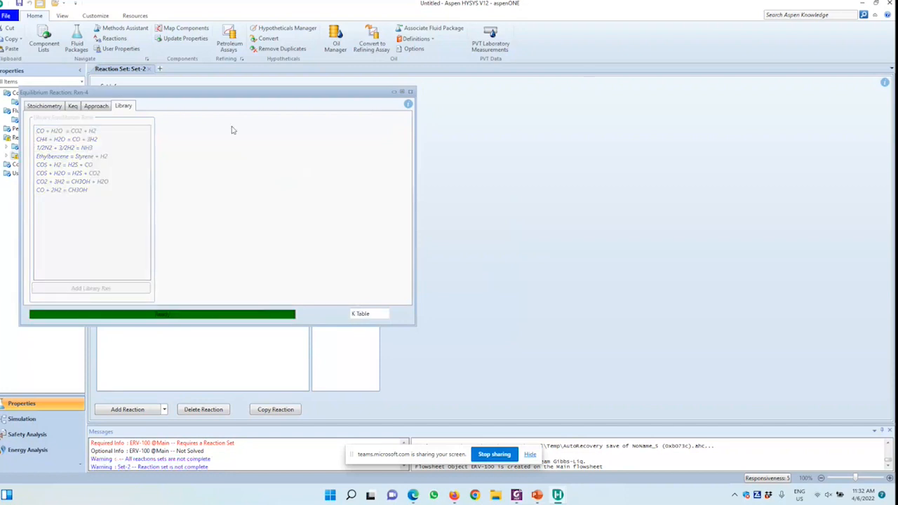
pyautogui.click(402, 92)
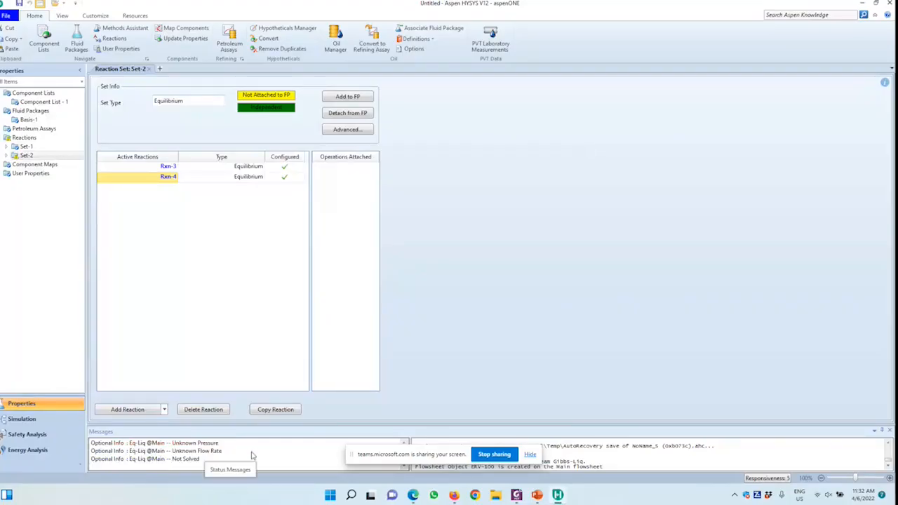
# - Add Set-2 to fluid package Basis-1 and assign it as the reaction set of equilibrium reactor ERV-100 in the simulation
pyautogui.click(341, 98)
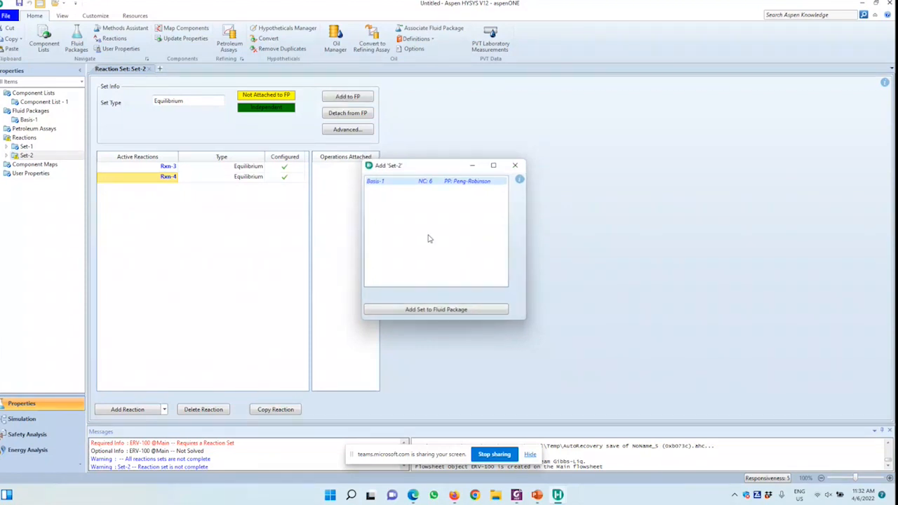
pyautogui.click(435, 309)
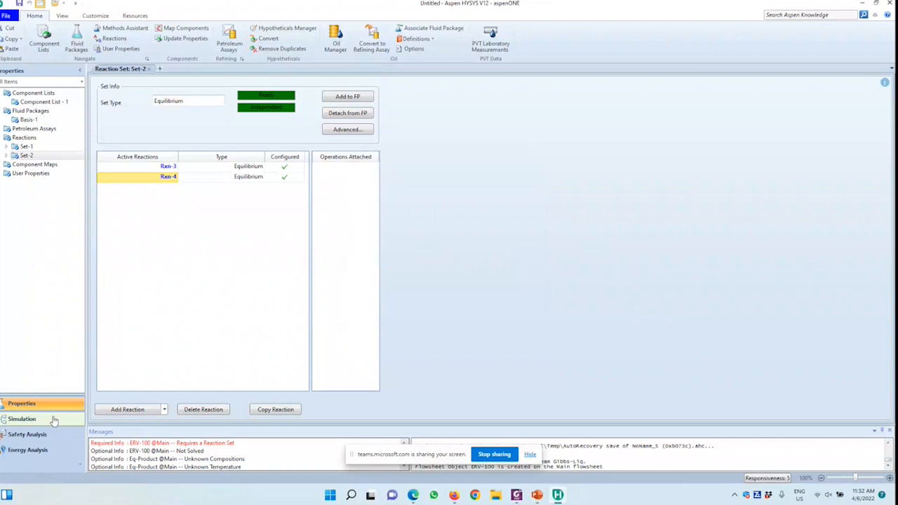
pyautogui.click(54, 420)
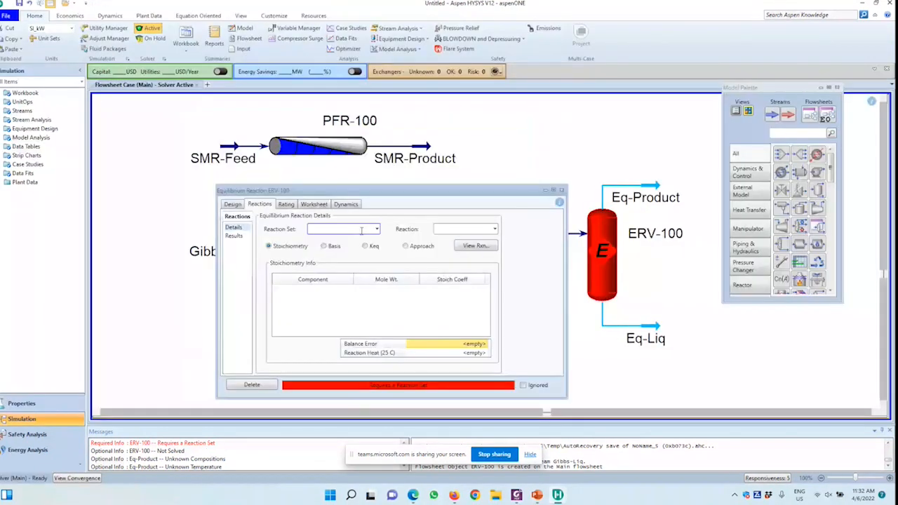
pyautogui.click(359, 246)
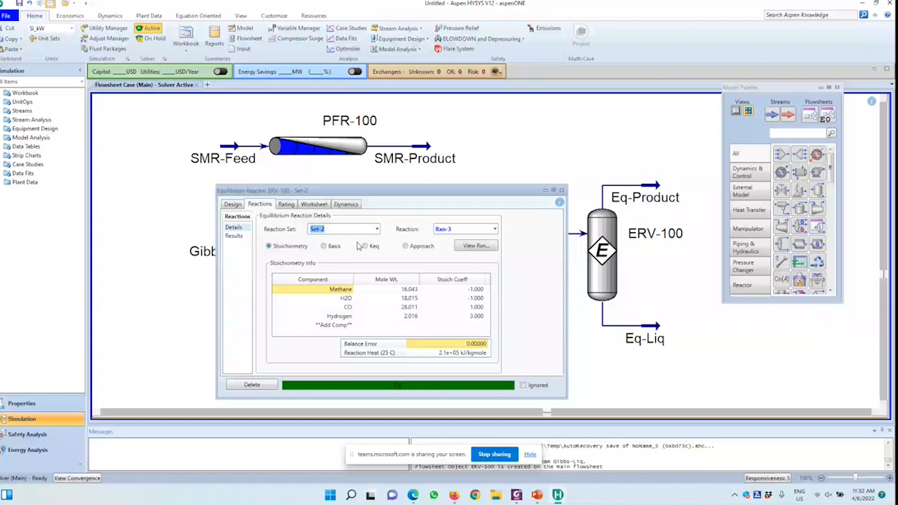
# - Review the equilibrium reactor's stream conditions and compositions, checking the outlet temperature and the methane fraction in Eq-Product
pyautogui.click(314, 204)
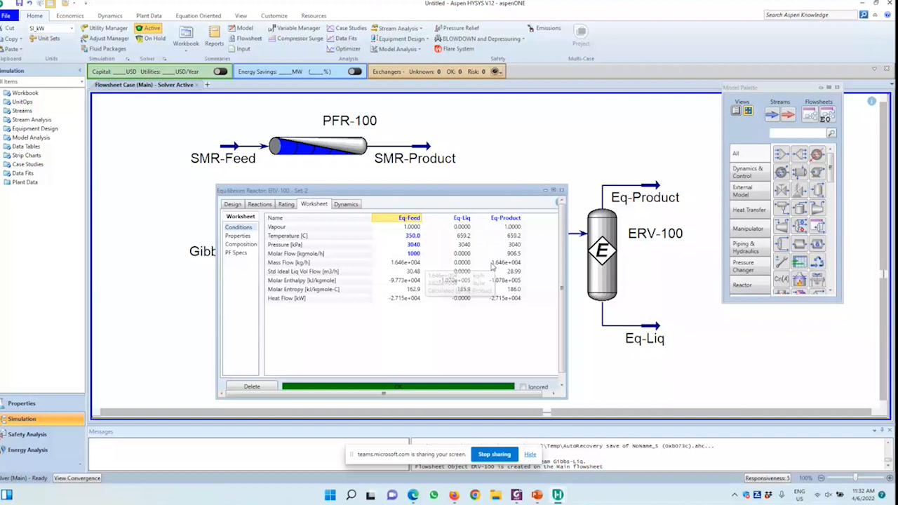
pyautogui.click(463, 237)
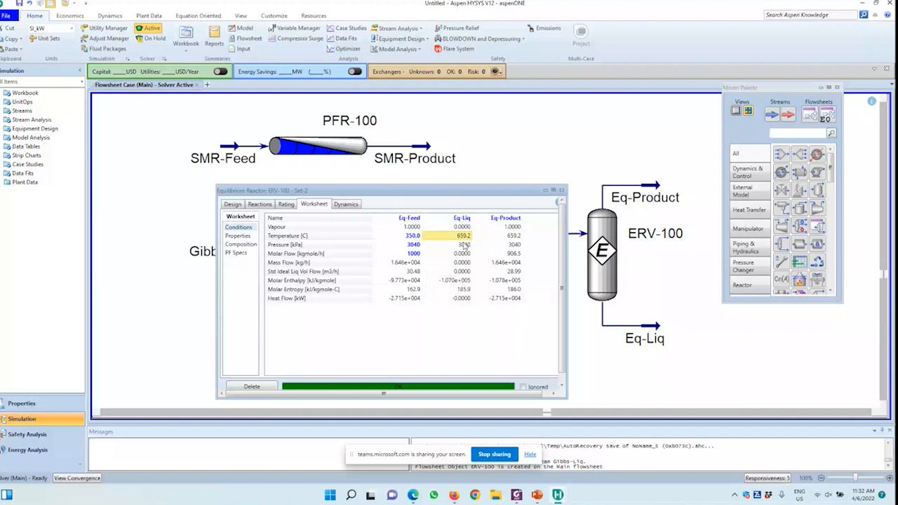
pyautogui.click(241, 244)
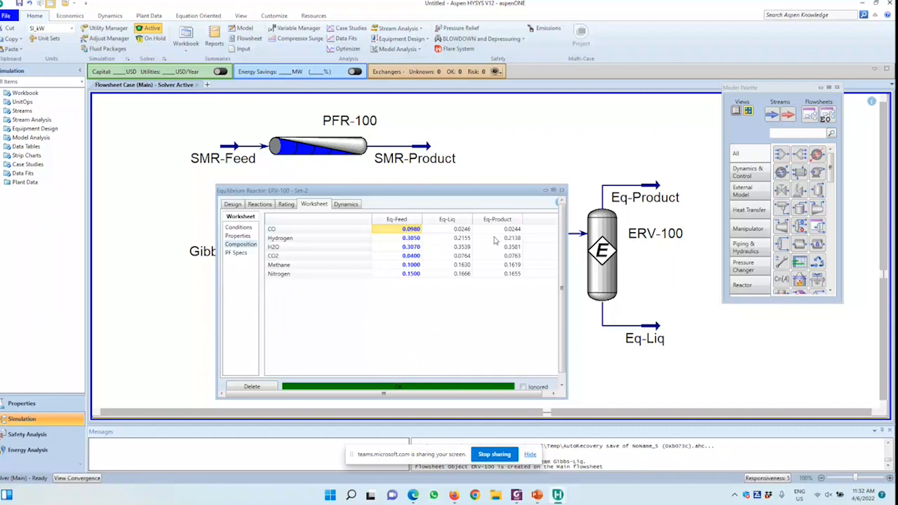
pyautogui.click(503, 265)
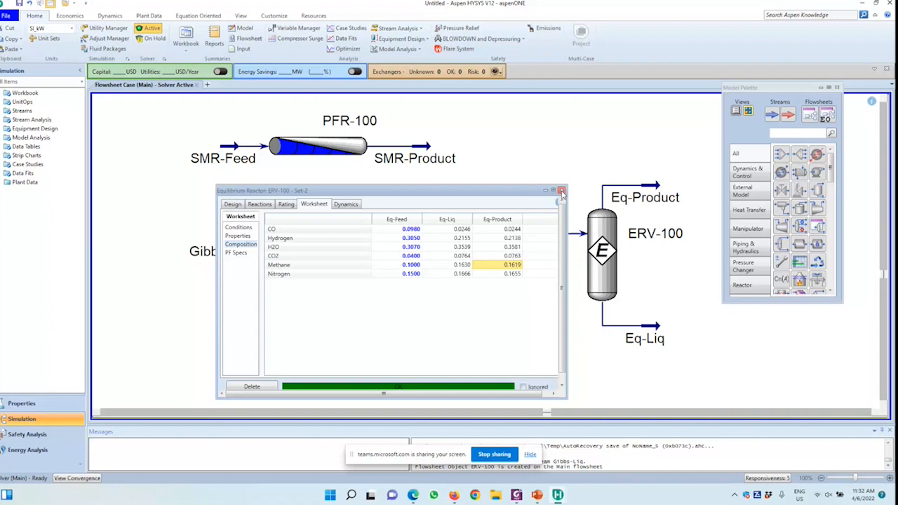
pyautogui.click(561, 191)
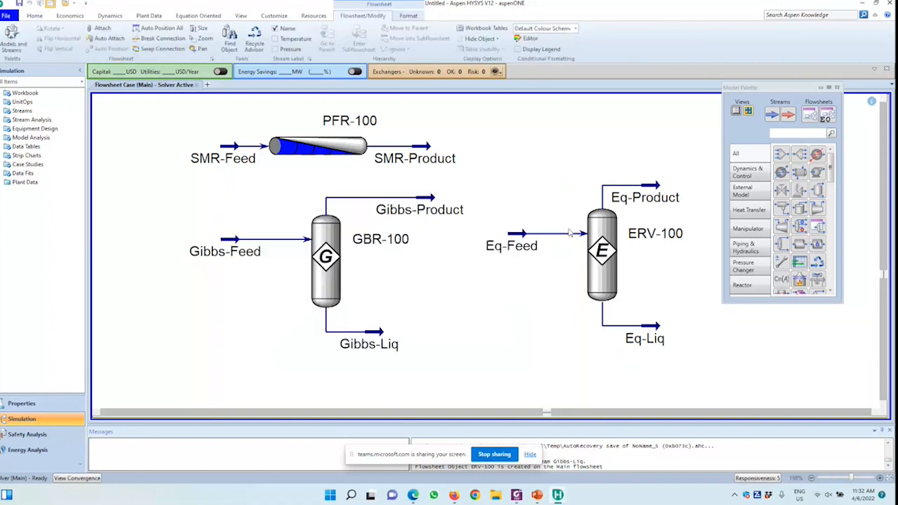
# - Shift the equilibrium reactor and its connected streams toward the Gibbs reactor on the flowsheet
pyautogui.moveTo(346, 158)
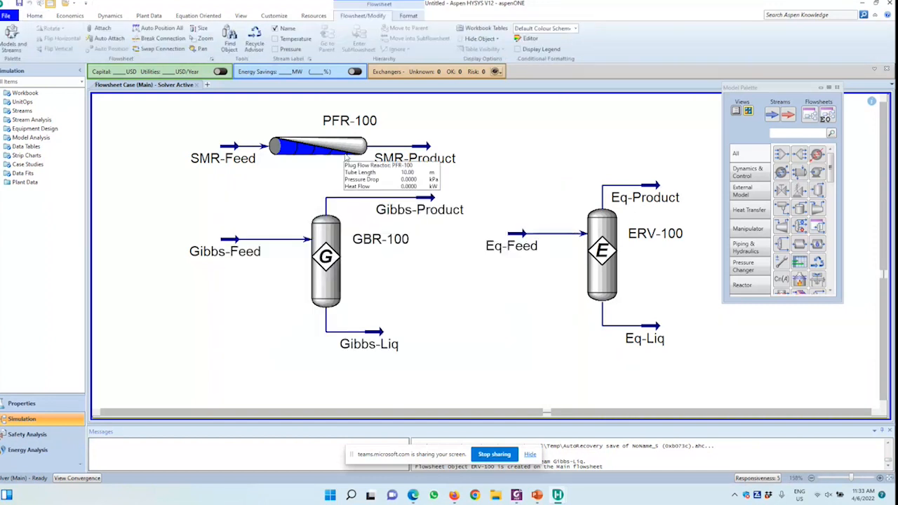
pyautogui.click(601, 245)
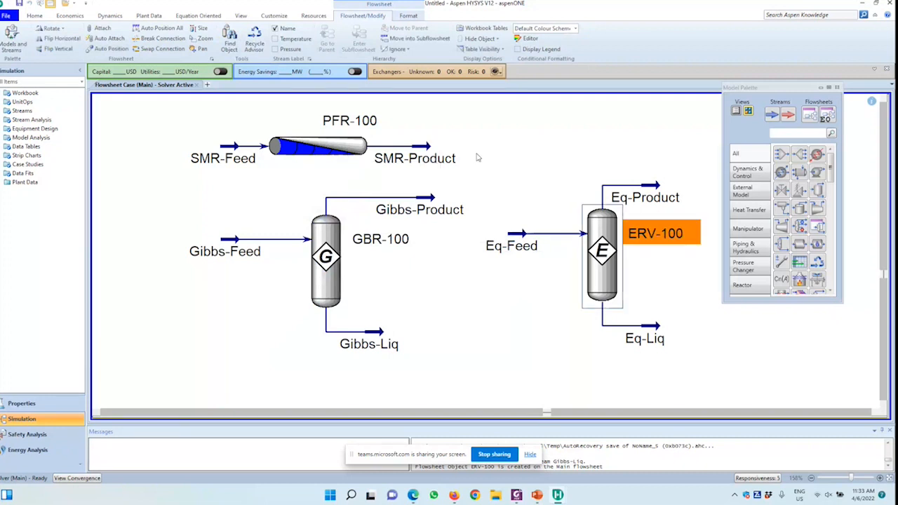
pyautogui.moveTo(478, 158); pyautogui.dragTo(693, 400)
pyautogui.moveTo(613, 242); pyautogui.dragTo(544, 251)
pyautogui.click(543, 251)
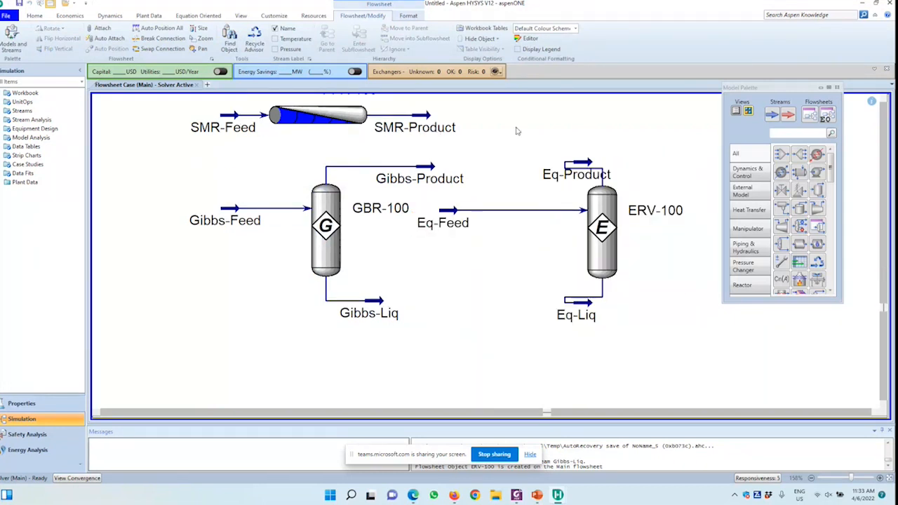
pyautogui.moveTo(518, 131); pyautogui.dragTo(705, 335)
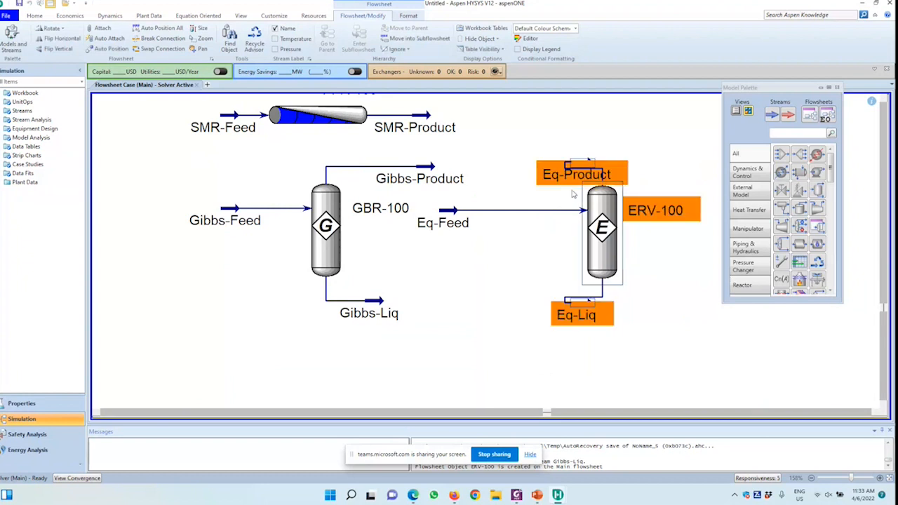
pyautogui.moveTo(612, 195); pyautogui.dragTo(597, 223)
pyautogui.click(672, 158)
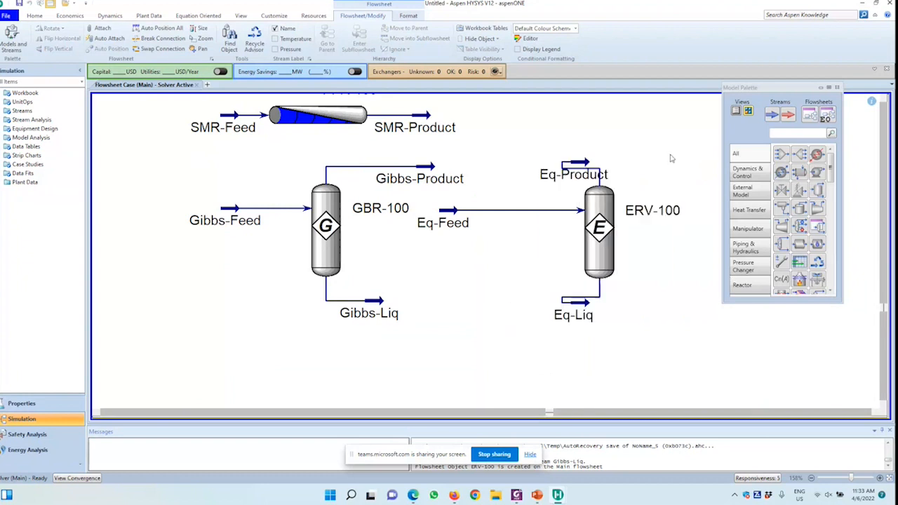
# - Reposition Eq-Product and Eq-Liq to the right of the equilibrium reactor and move Eq-Feed closer to its inlet
pyautogui.moveTo(581, 162); pyautogui.dragTo(670, 162)
pyautogui.moveTo(584, 303); pyautogui.dragTo(689, 311)
pyautogui.moveTo(443, 213); pyautogui.dragTo(496, 213)
pyautogui.click(692, 190)
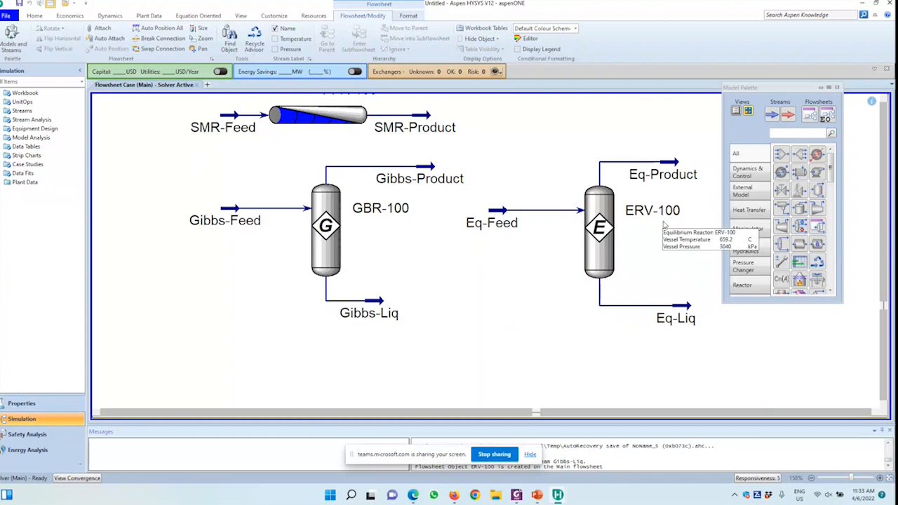
pyautogui.click(611, 228)
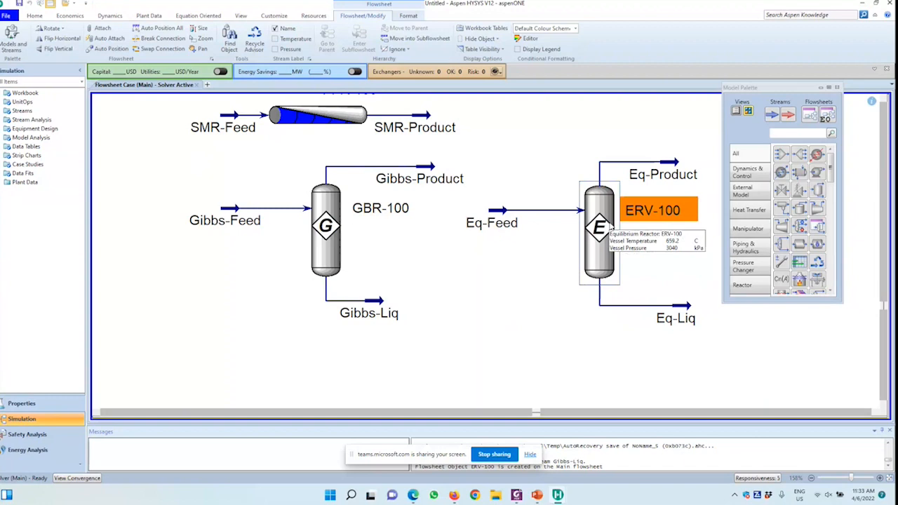